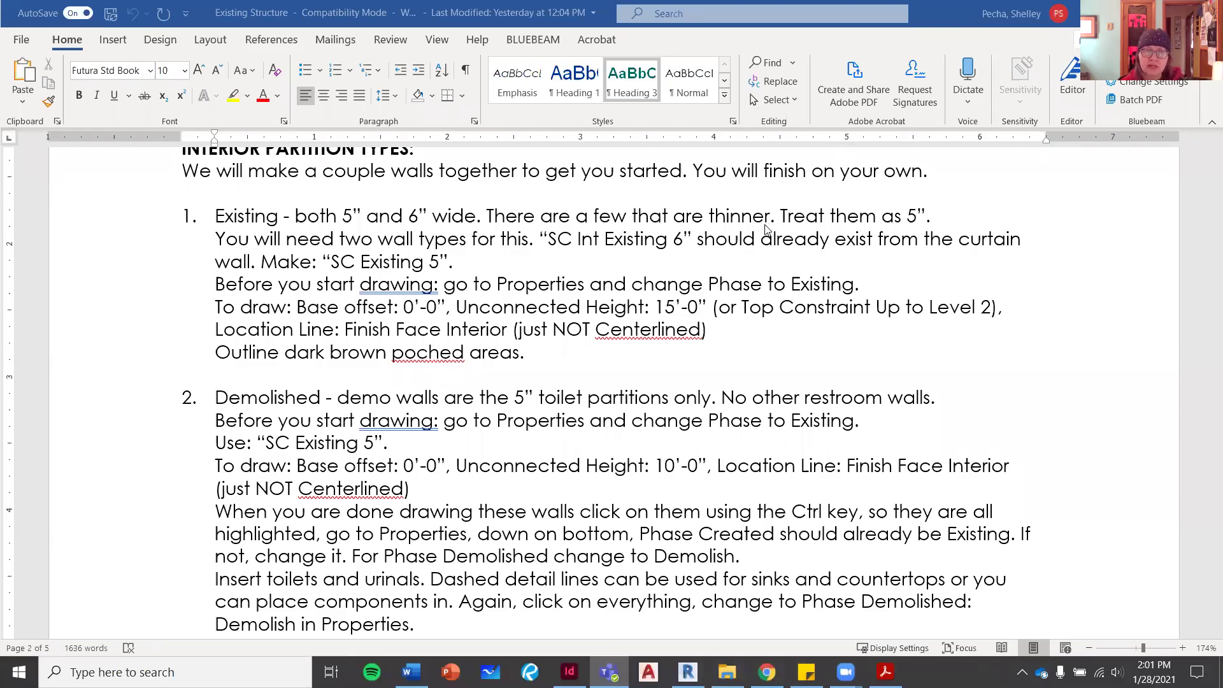
# Scroll to item 2 of the demolished-walls instructions, then restore the Word window down to reveal Revit
pyautogui.scroll(-3, 764, 229)
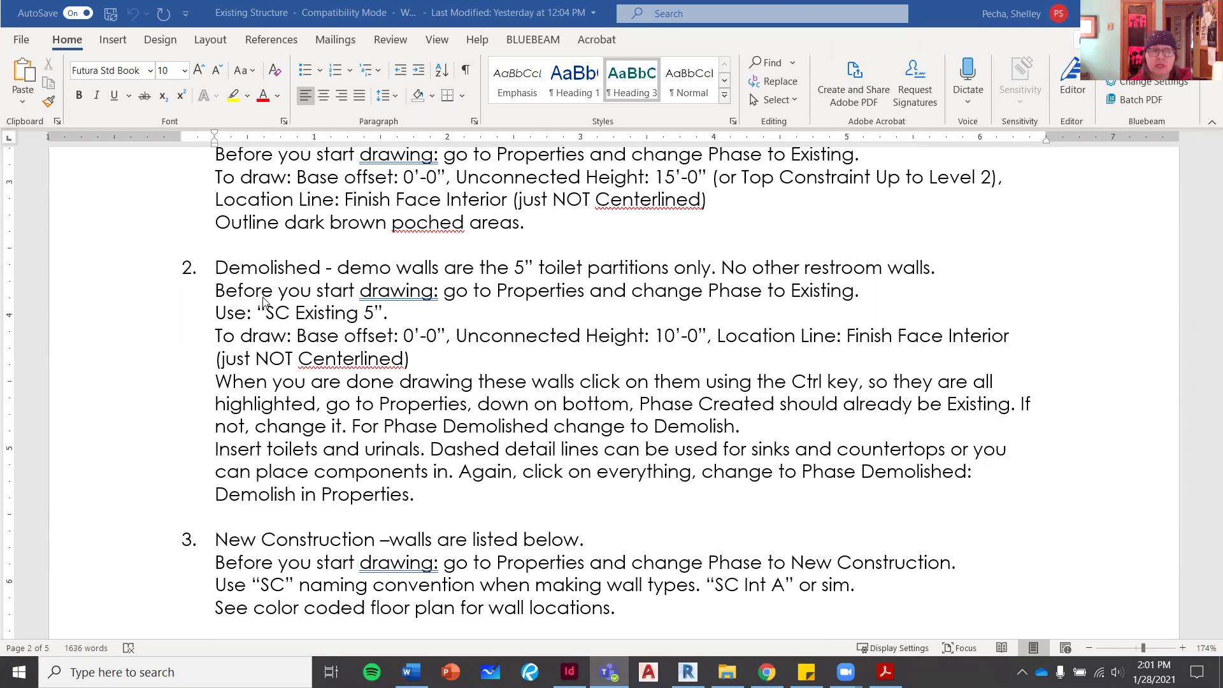
pyautogui.scroll(-1, 263, 302)
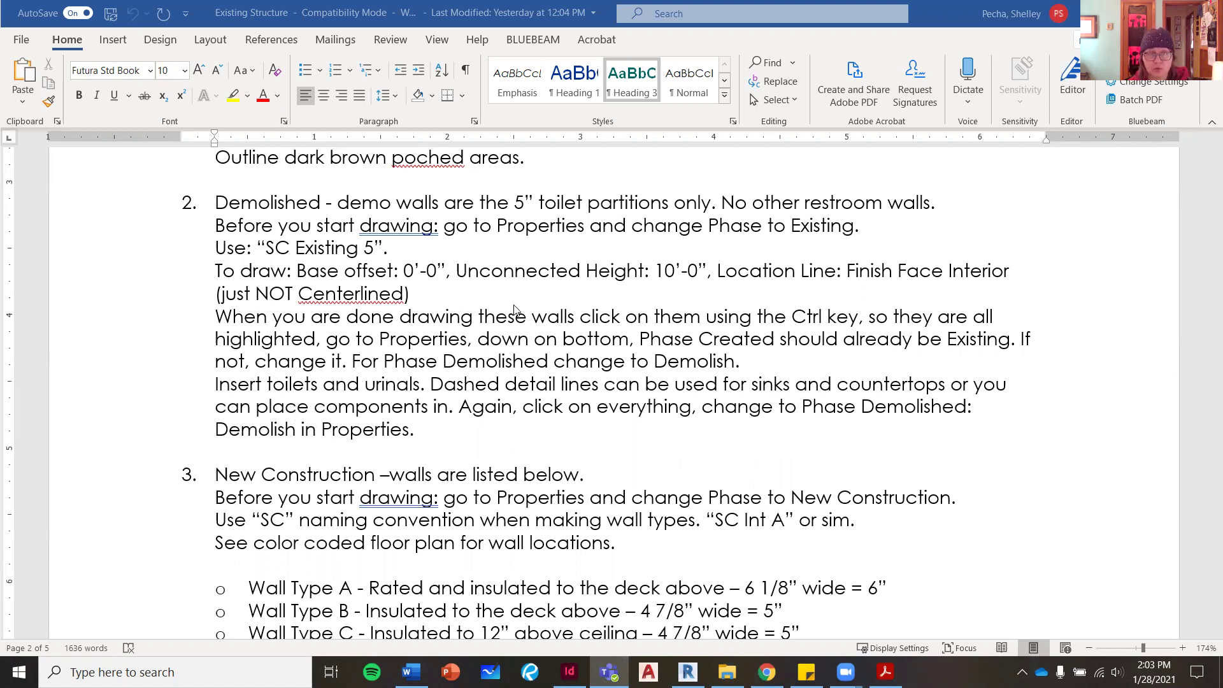
pyautogui.doubleClick(943, 11)
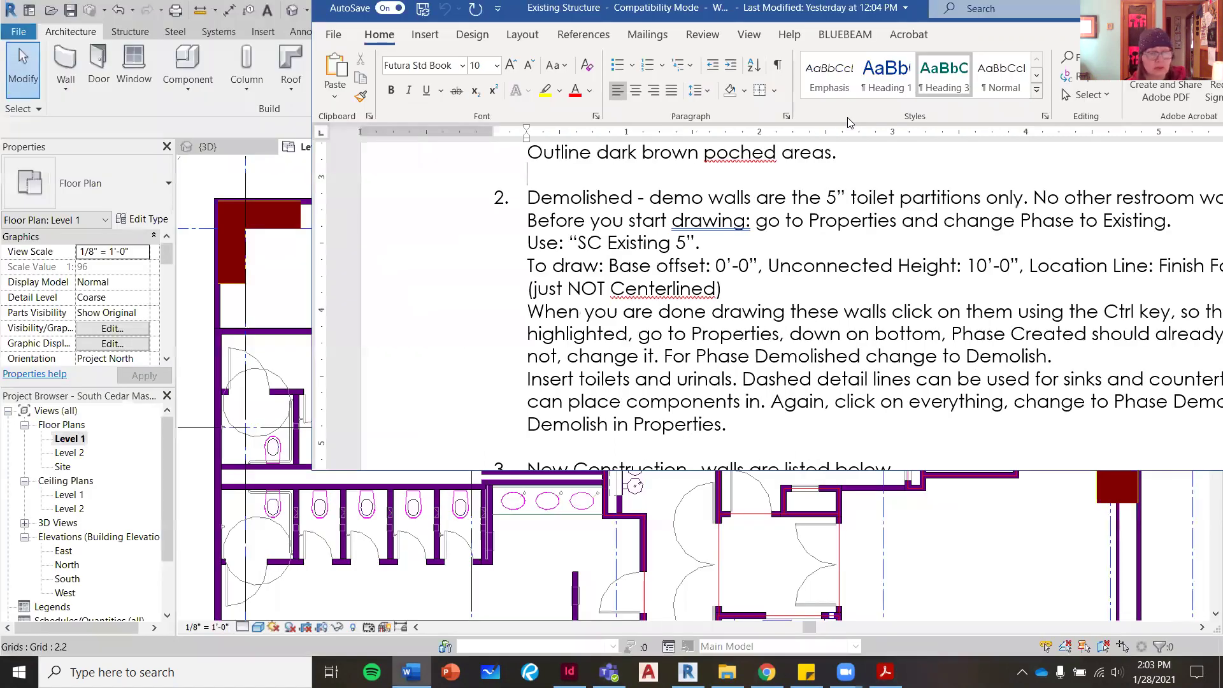
# Bring Revit to the front and zoom and pan the Level 1 plan to the restroom toilet stalls
pyautogui.click(9, 346)
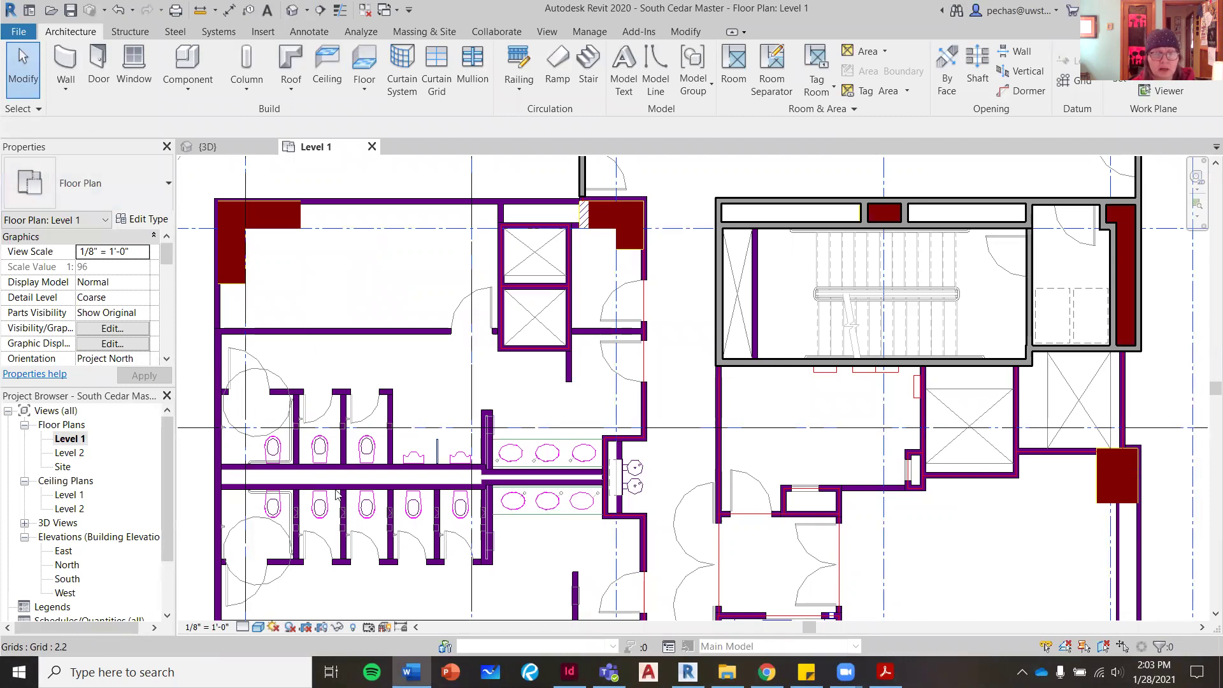
pyautogui.scroll(2, 338, 494)
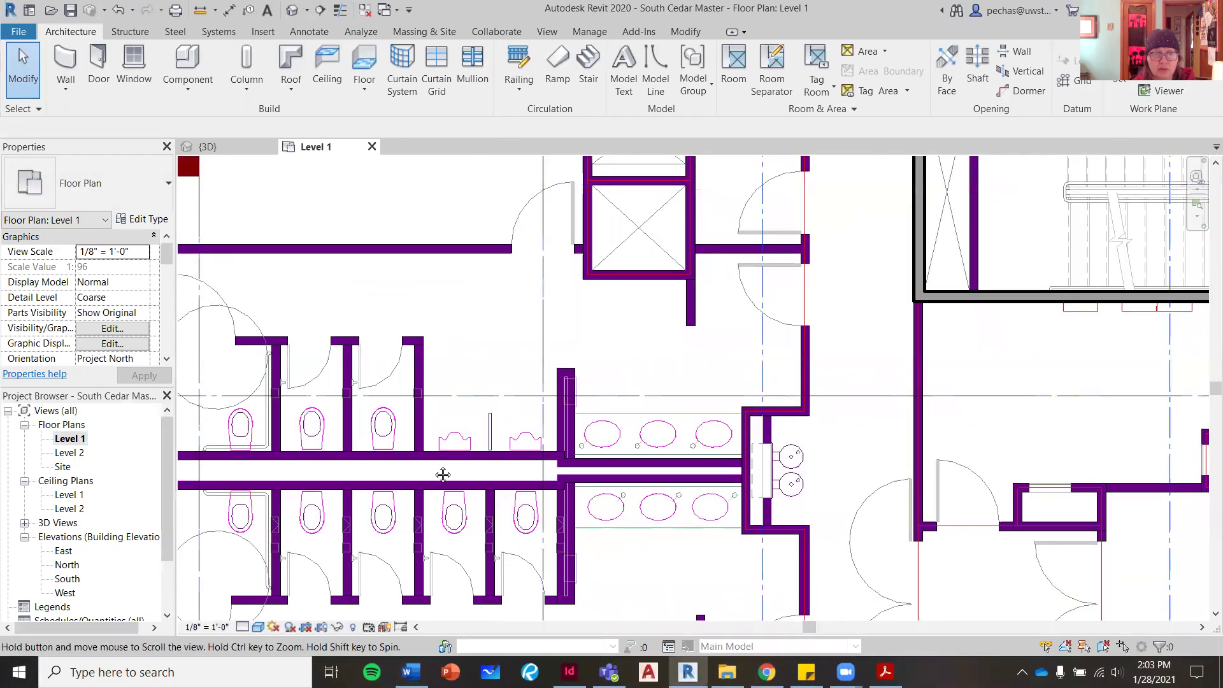
pyautogui.moveTo(281, 499); pyautogui.dragTo(845, 386, button='middle')
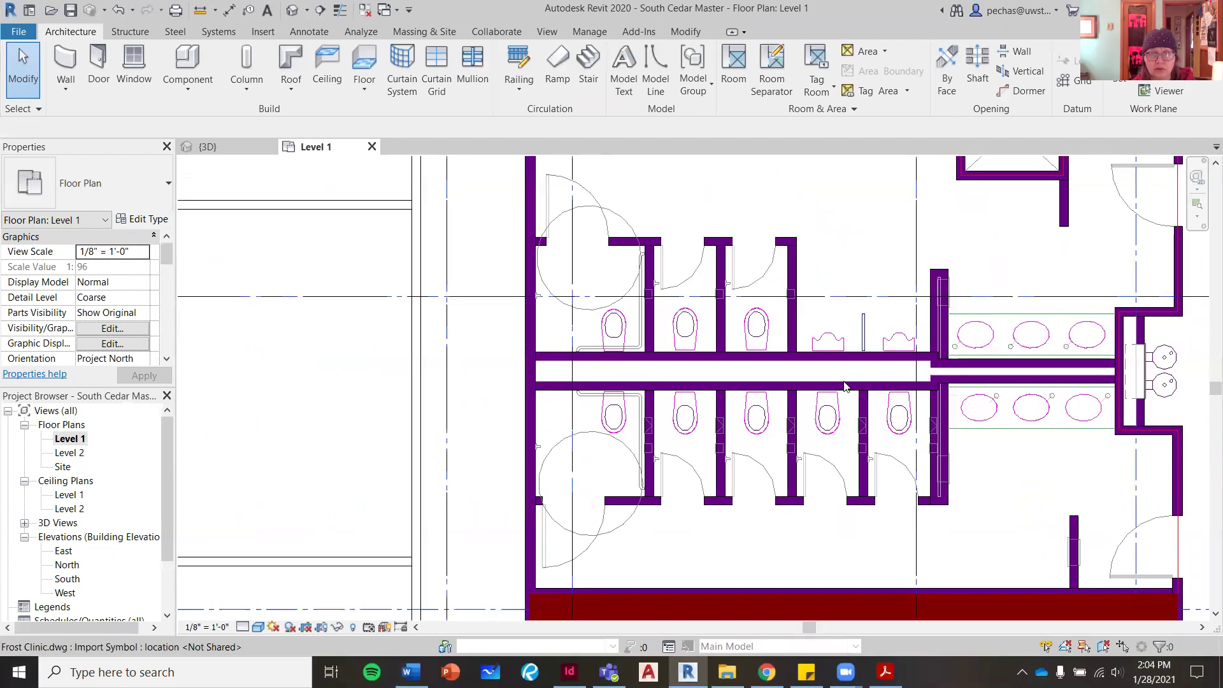
pyautogui.click(66, 89)
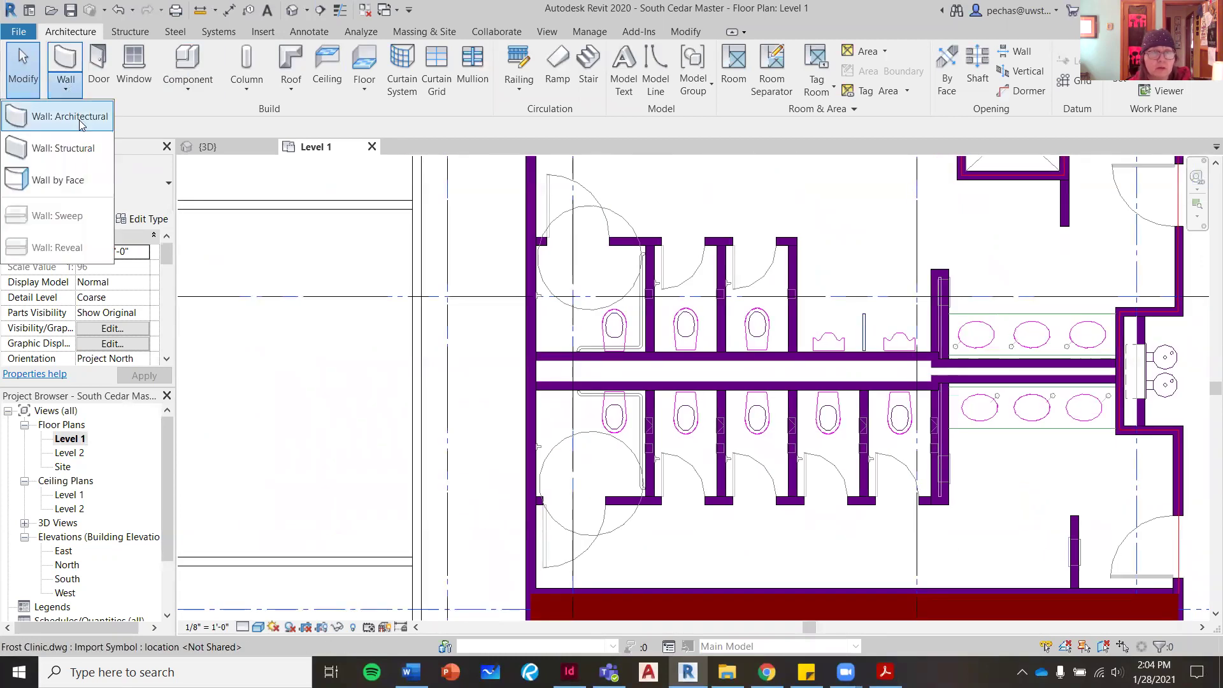
# Start an architectural wall of type SC Interior Existing 5" with an Unconnected top, 10' 0" high
pyautogui.click(70, 116)
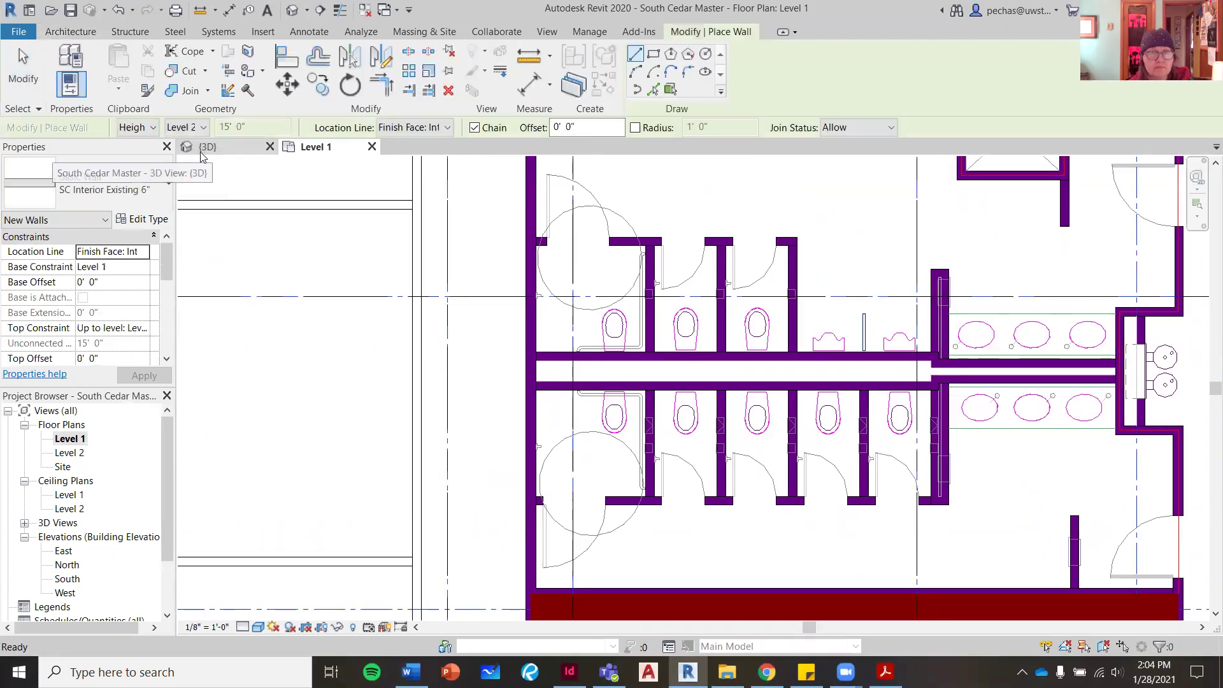
pyautogui.click(149, 190)
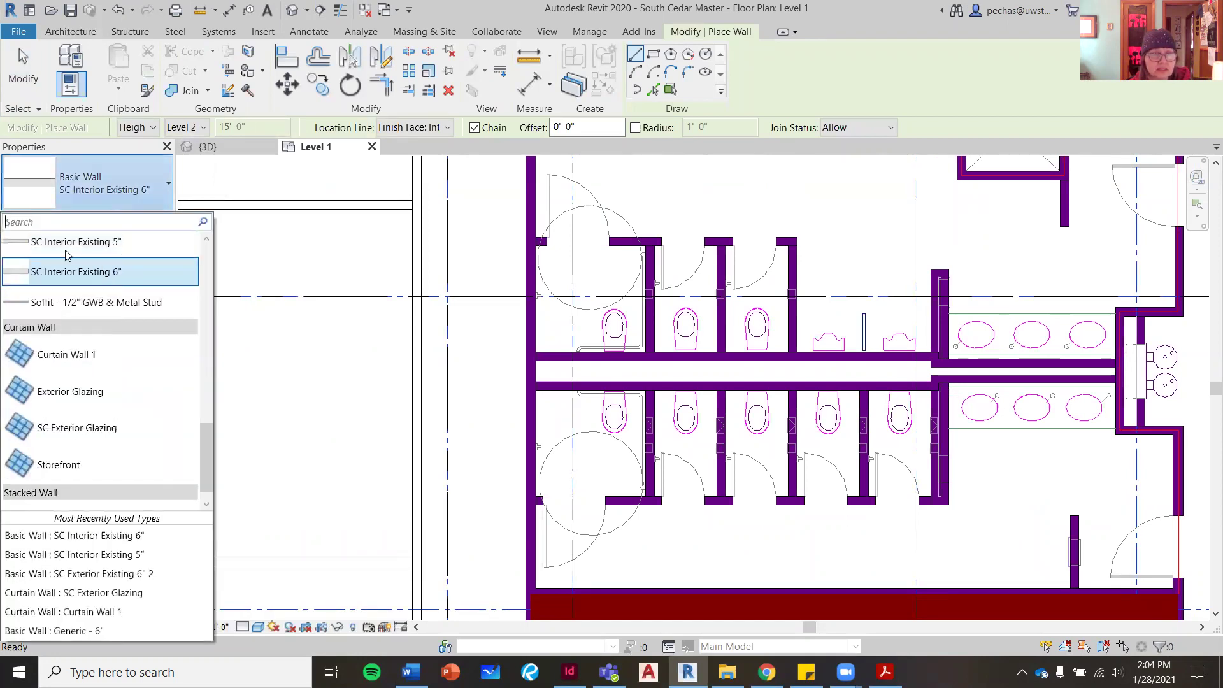
pyautogui.click(102, 271)
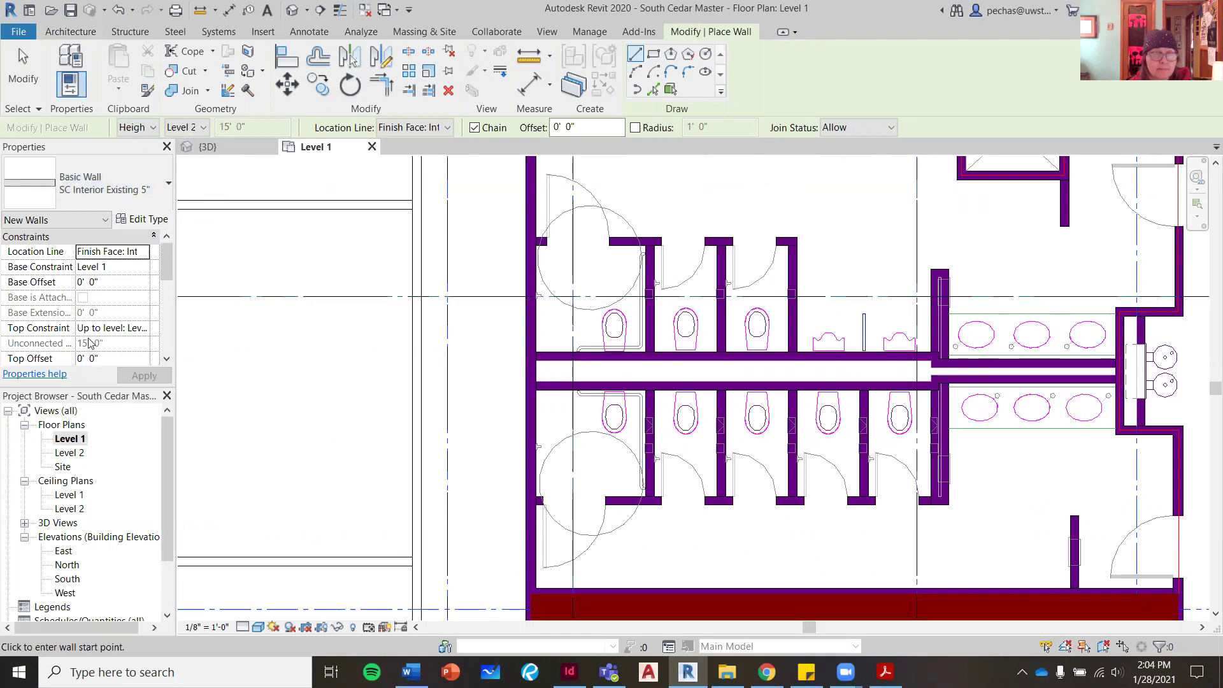
pyautogui.click(136, 329)
pyautogui.click(143, 328)
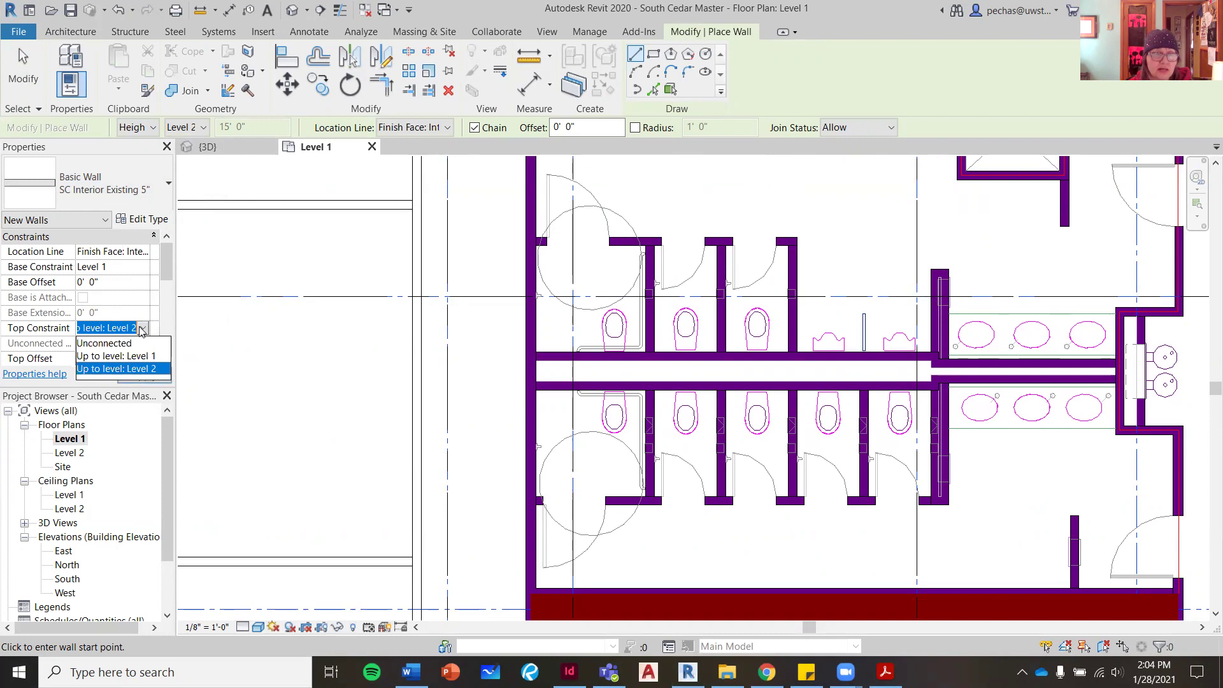
pyautogui.click(104, 344)
pyautogui.click(64, 342)
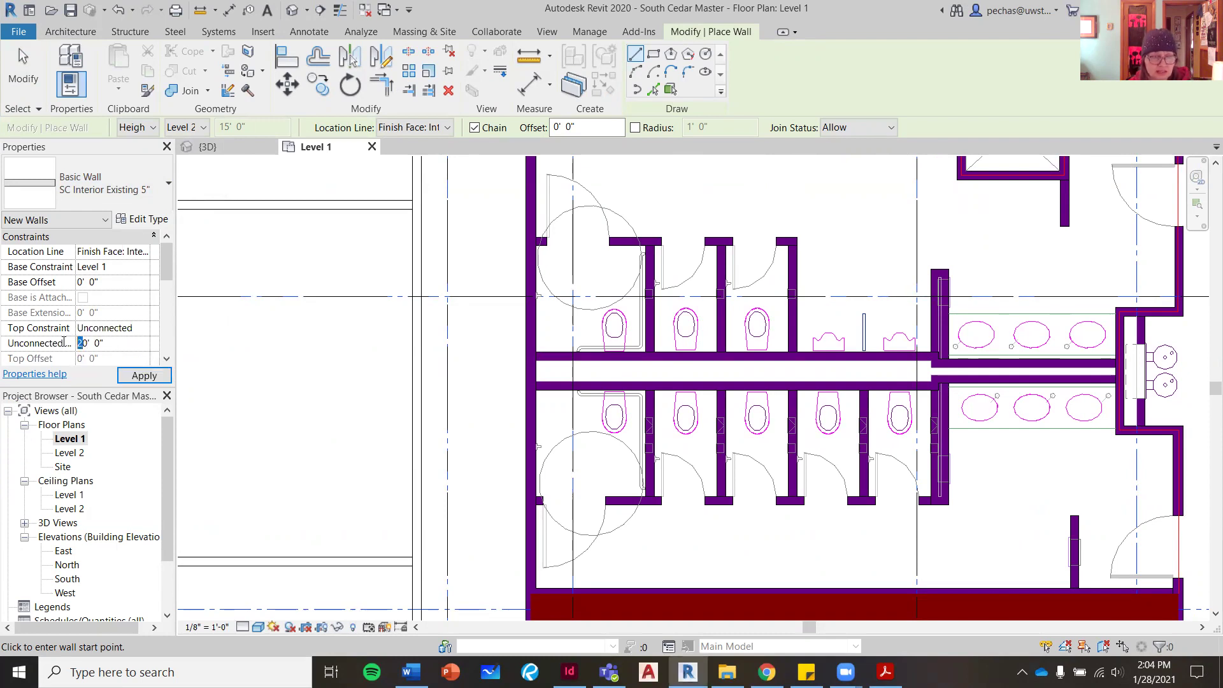
pyautogui.write('1')
pyautogui.click(145, 375)
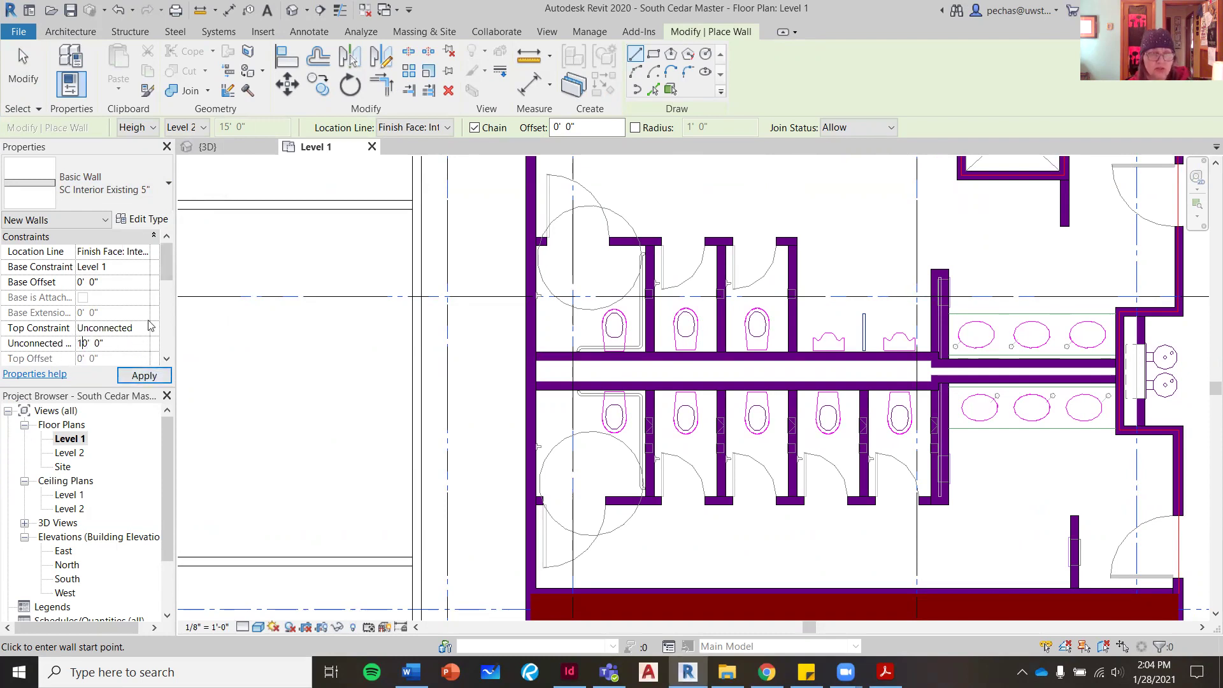
pyautogui.moveTo(164, 280); pyautogui.dragTo(167, 369)
# Cancel the stray wall left of the restrooms and restart Wall: Architectural with the same settings
pyautogui.click(257, 293)
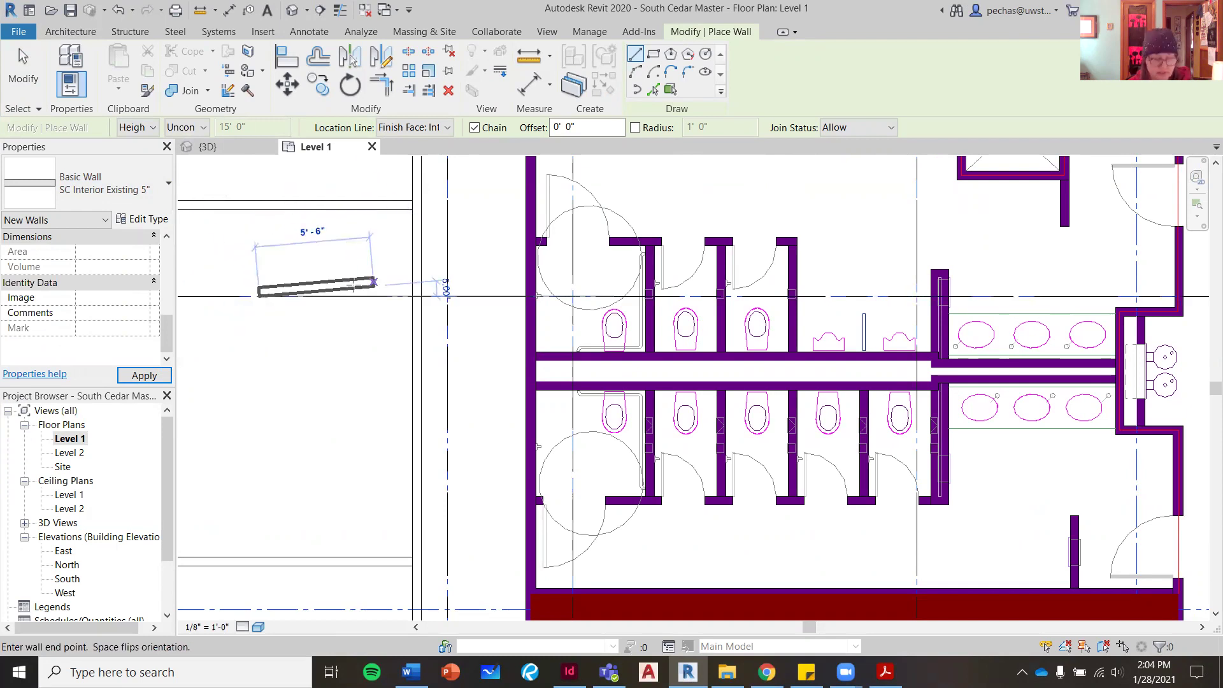
pyautogui.press('Escape')
pyautogui.press('Escape')
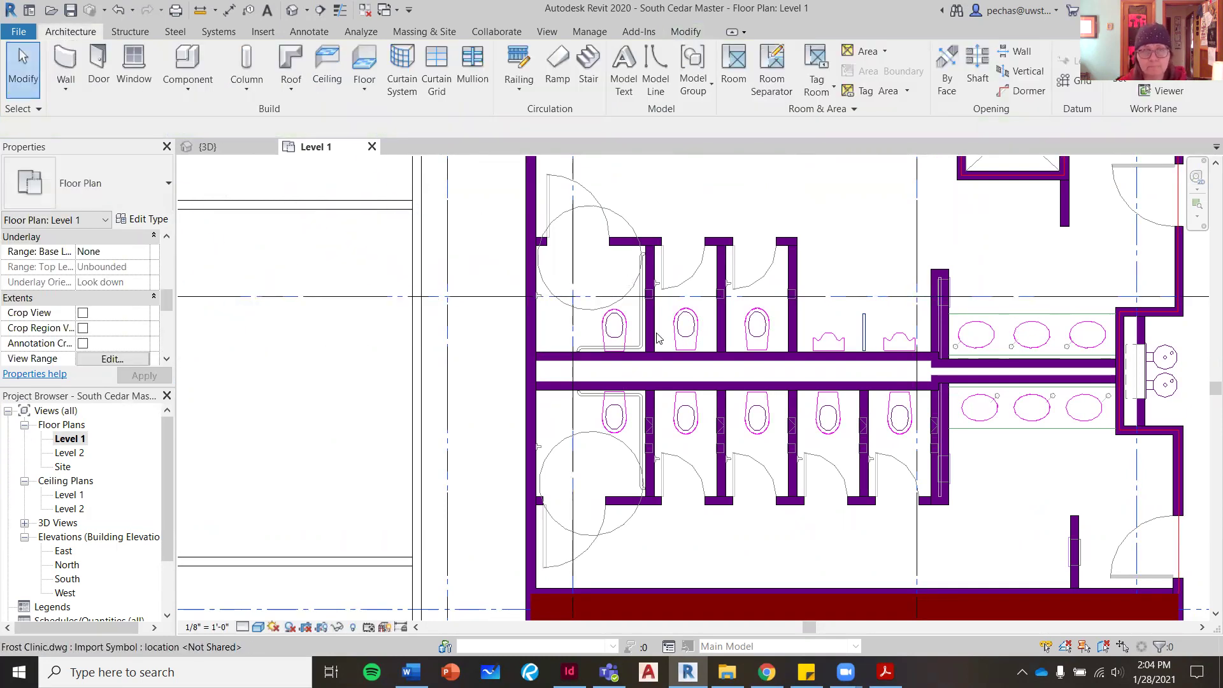
pyautogui.click(65, 88)
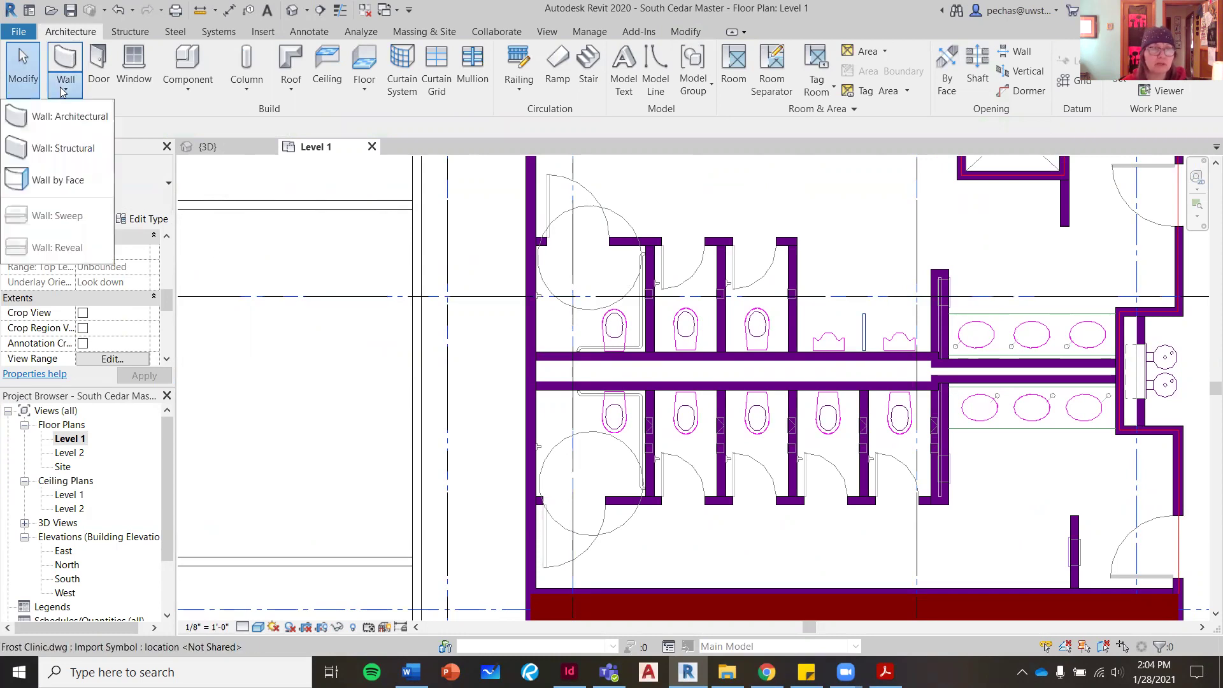
pyautogui.click(69, 116)
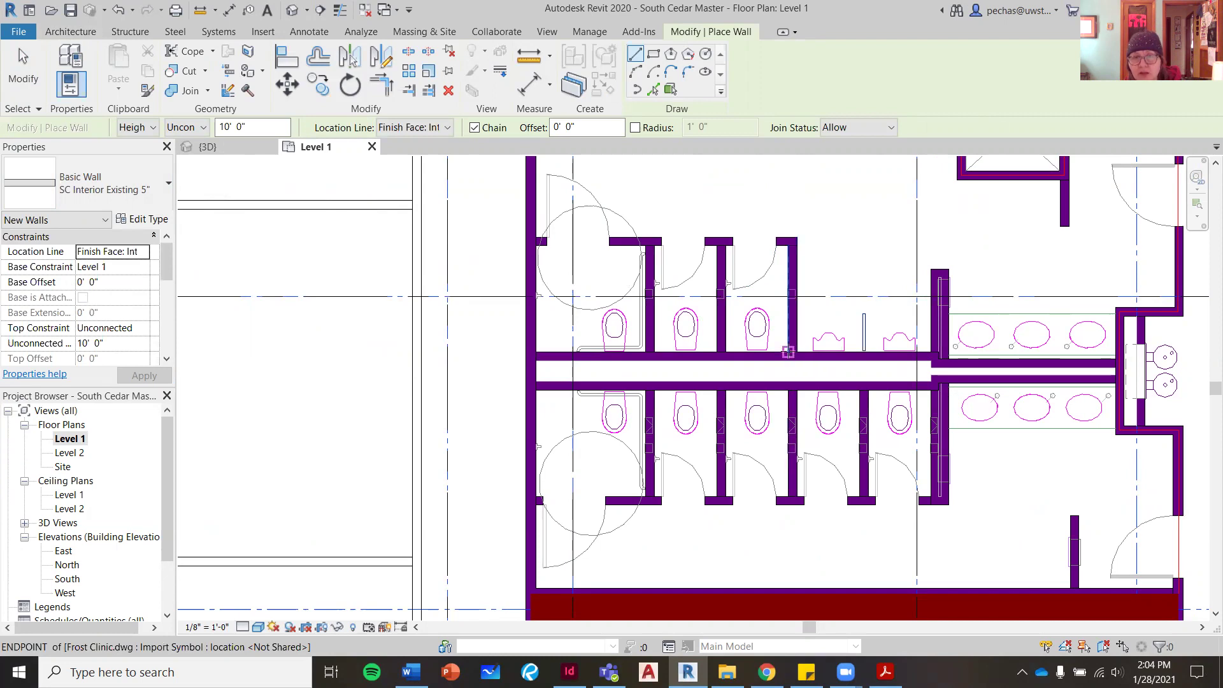
# Draw the top wall over the upper stalls, running from the right partition to the left side
pyautogui.click(788, 350)
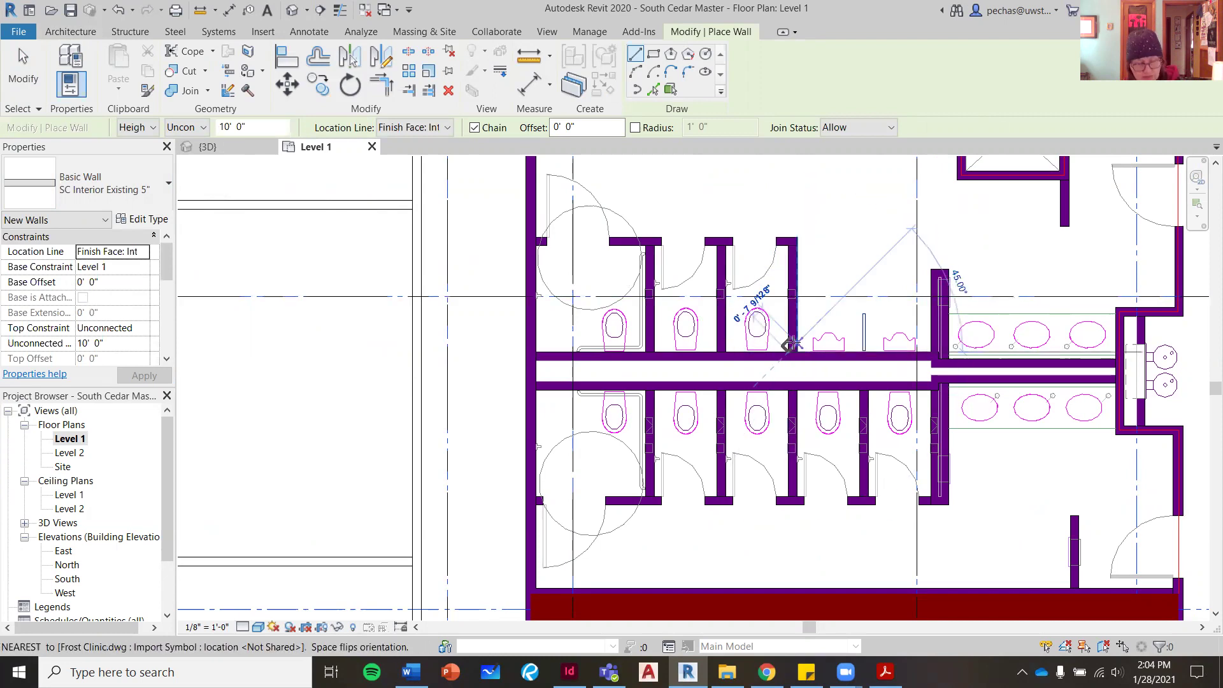
pyautogui.press('Escape')
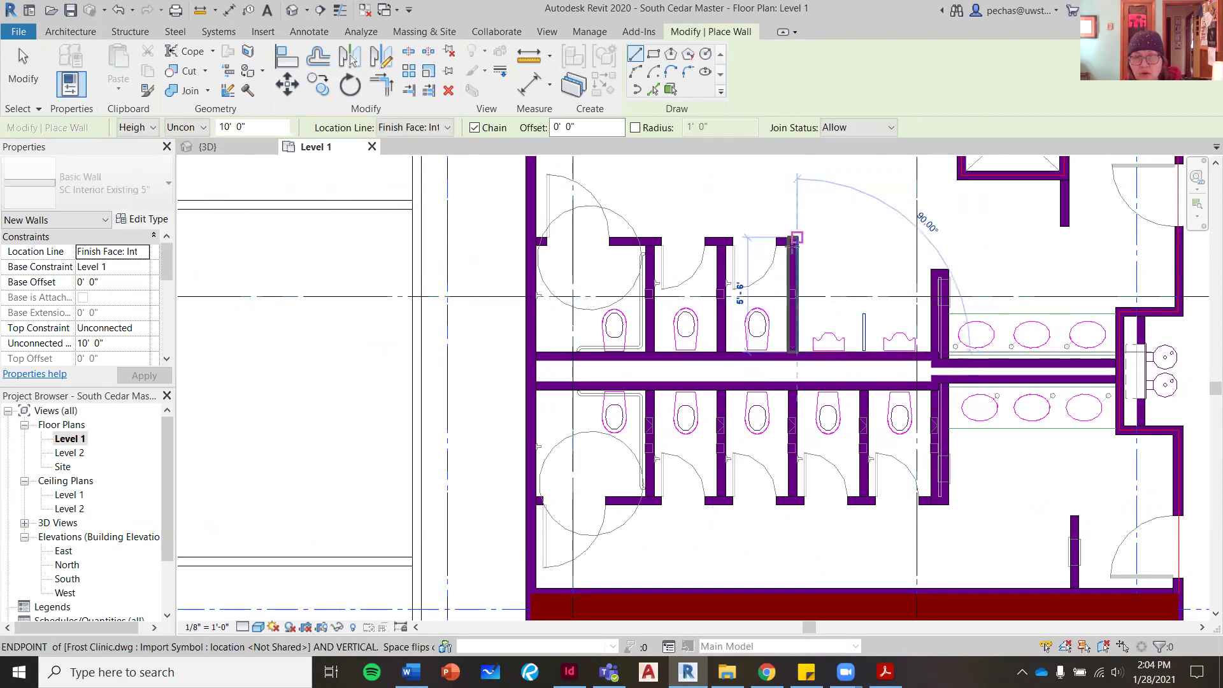
pyautogui.scroll(4, 793, 239)
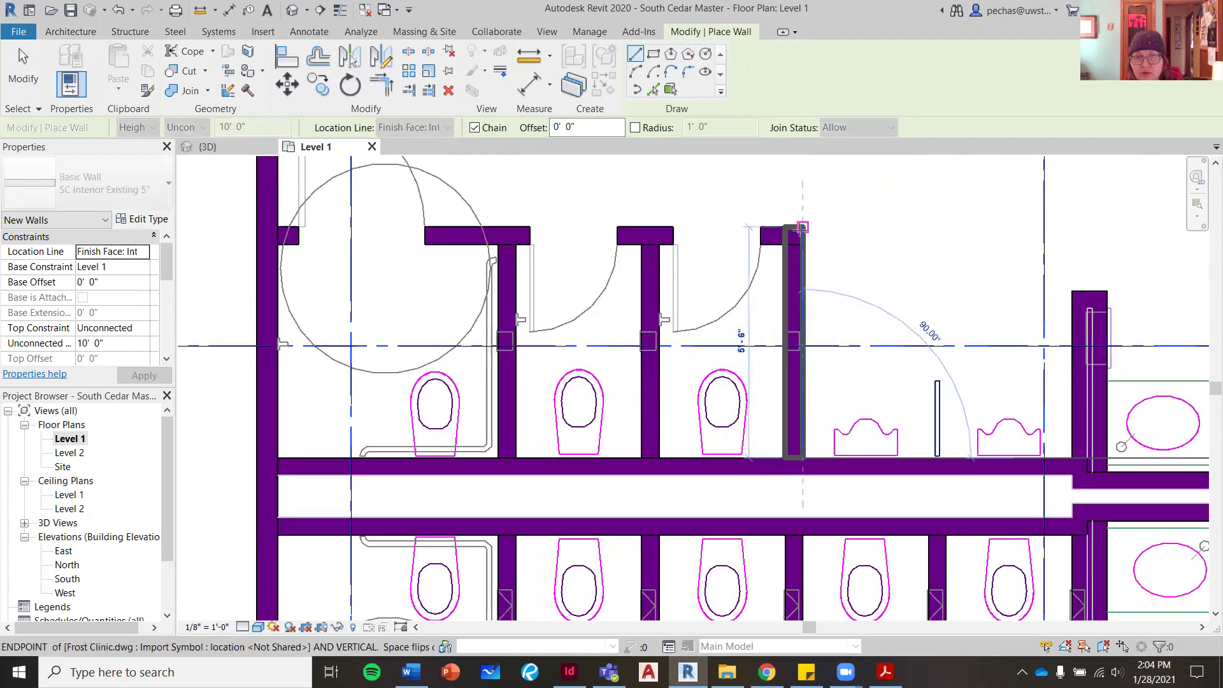
pyautogui.click(802, 227)
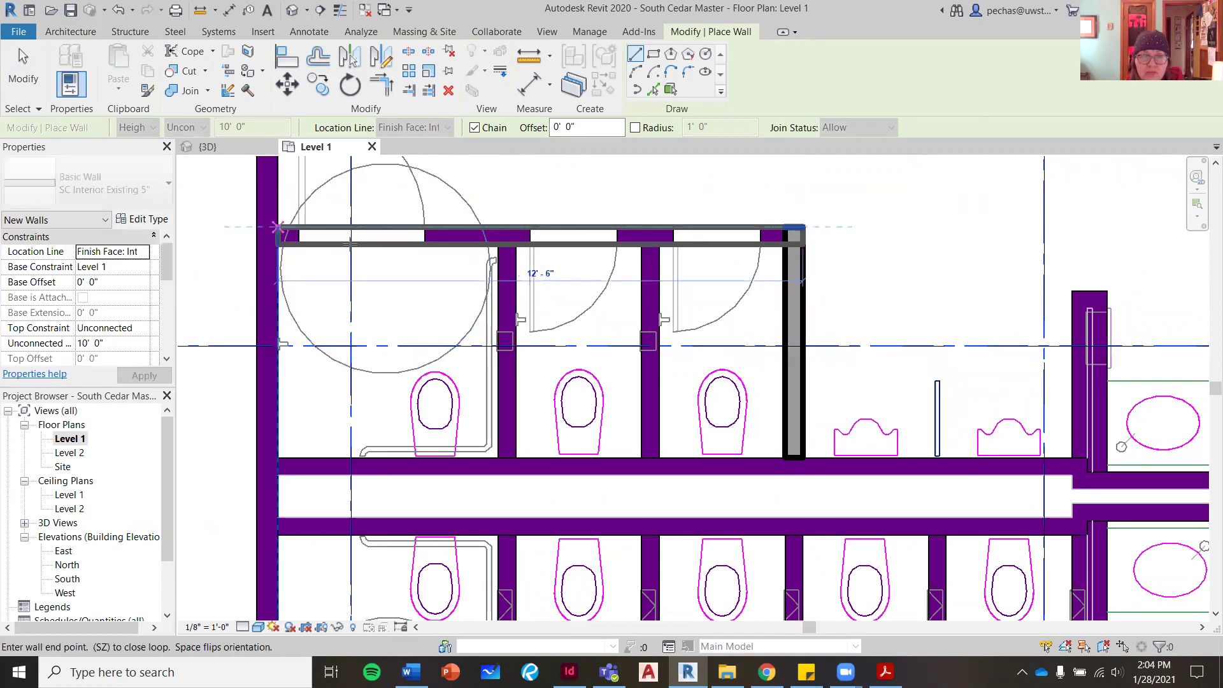
pyautogui.click(278, 227)
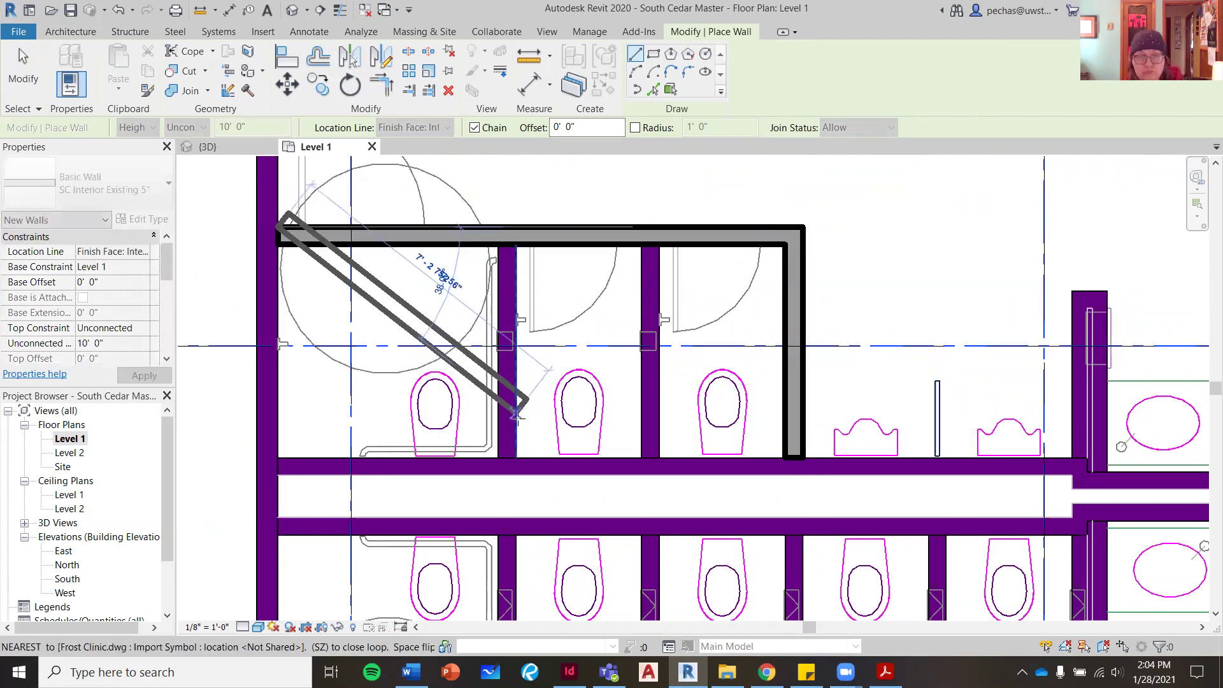
pyautogui.press('Escape')
# Trace two upper stall dividers from the stall bottoms up to the top wall
pyautogui.click(516, 458)
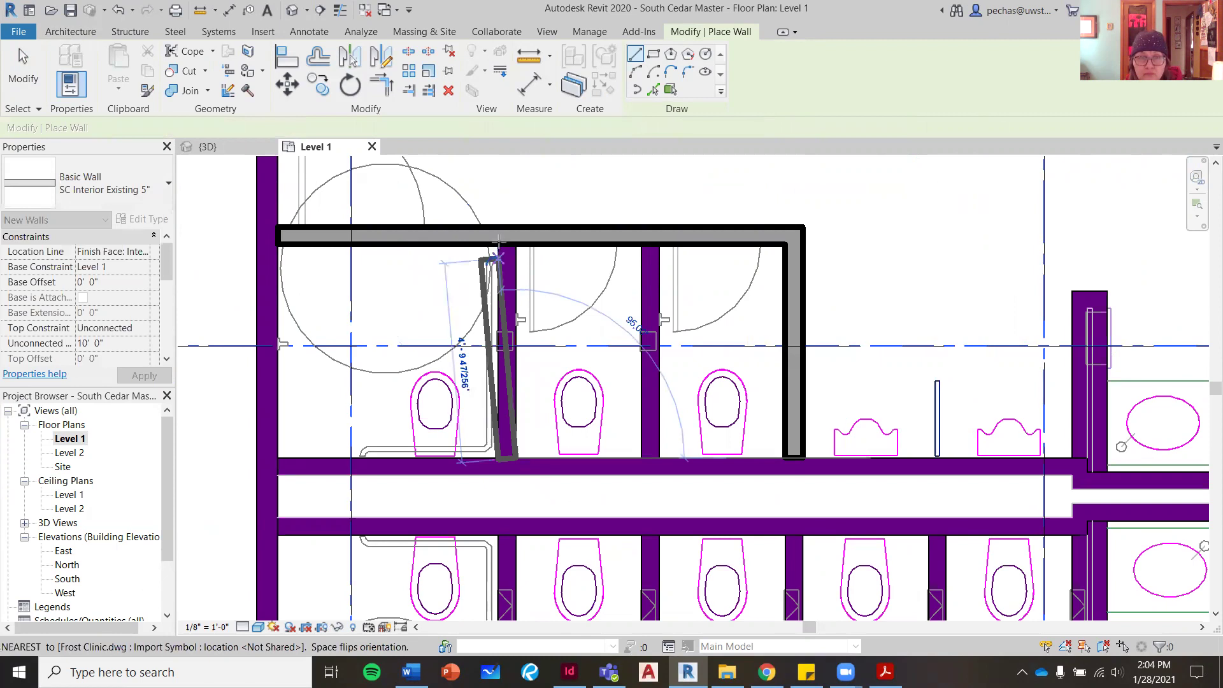
pyautogui.click(516, 244)
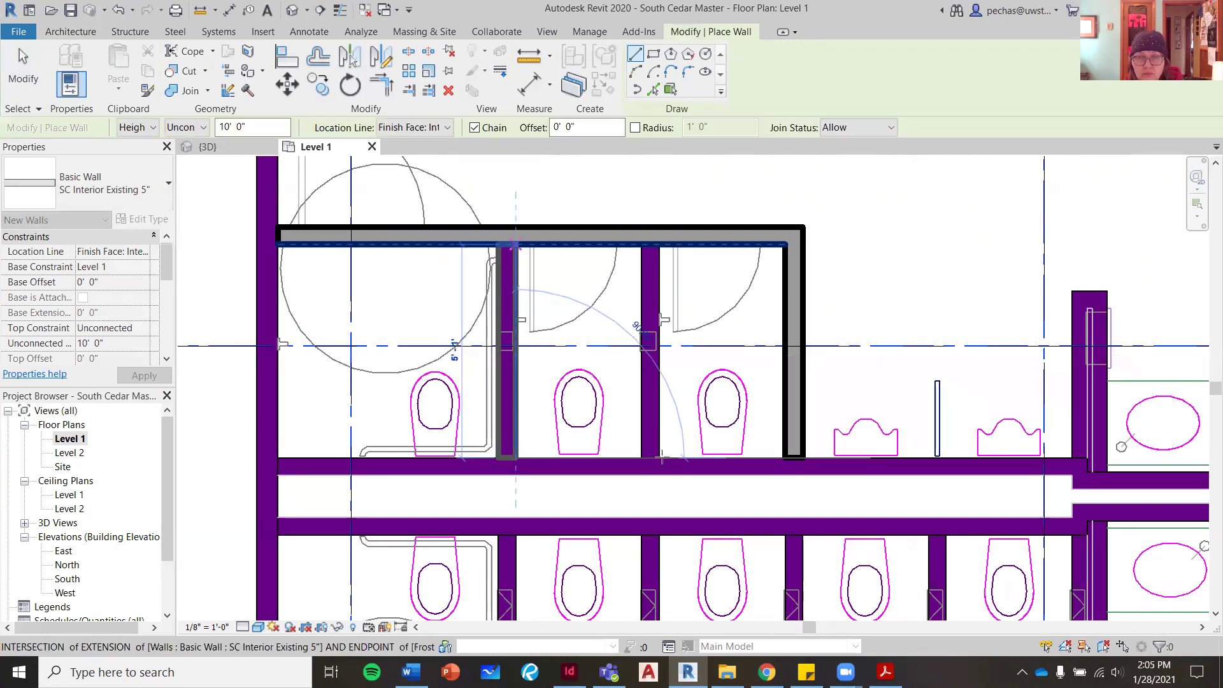
pyautogui.press('Escape')
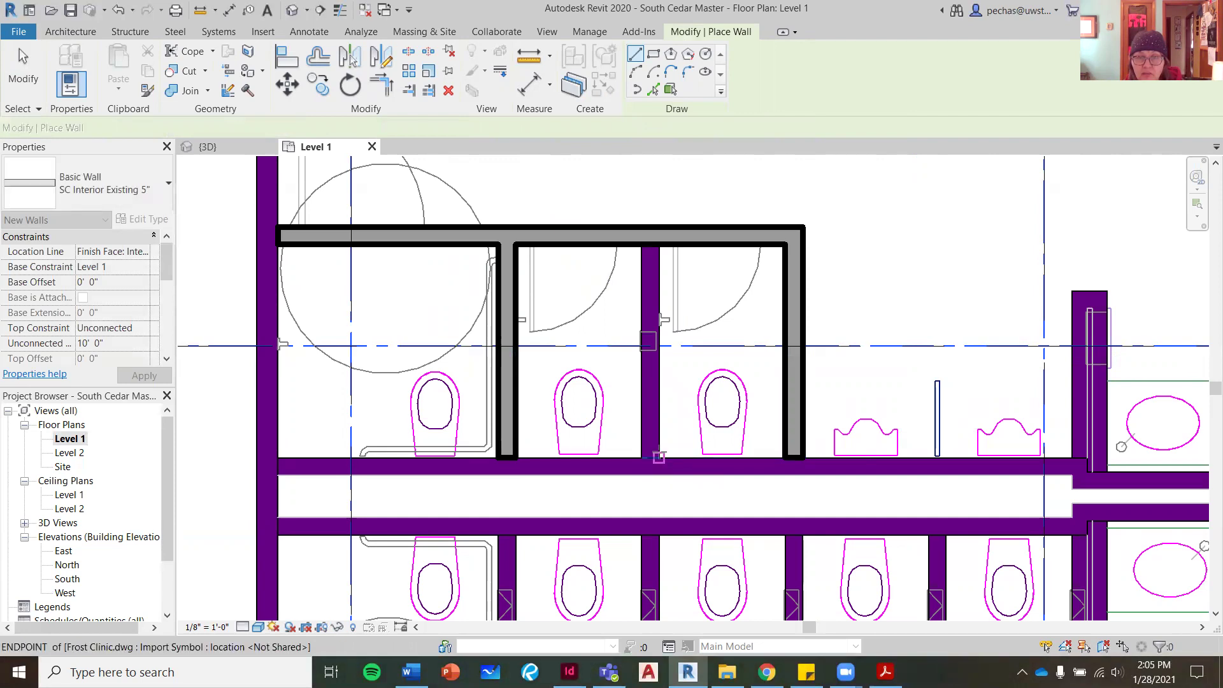
pyautogui.click(652, 459)
pyautogui.click(659, 244)
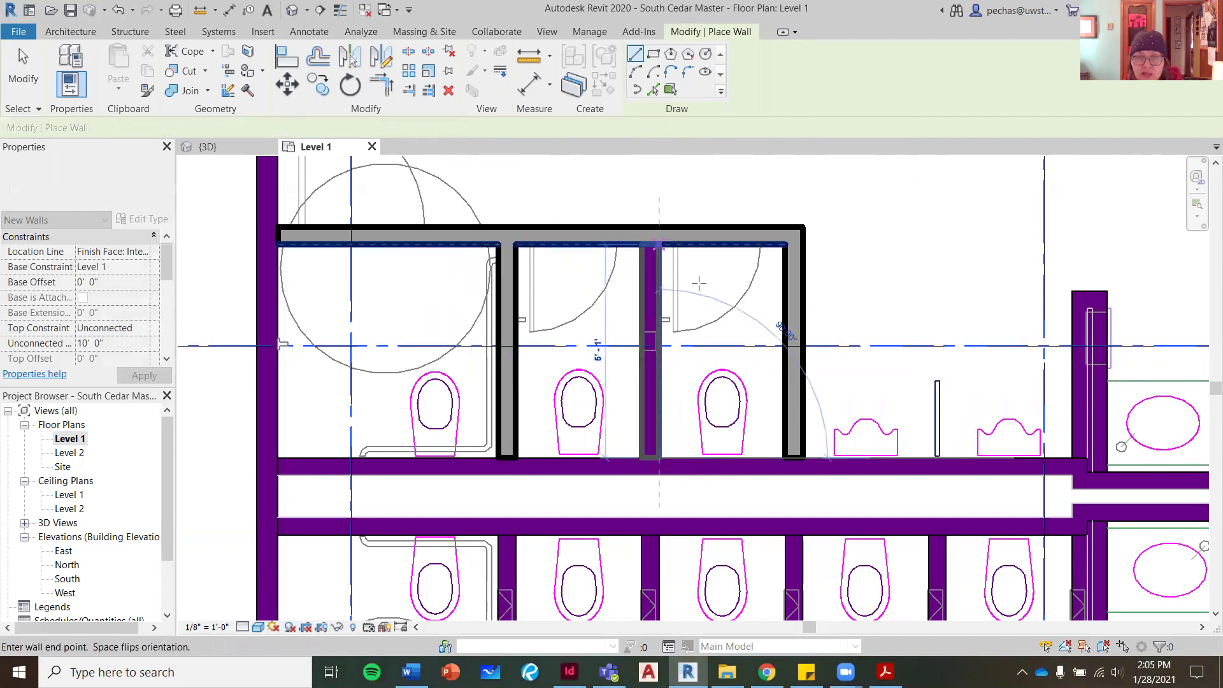
pyautogui.press('Escape')
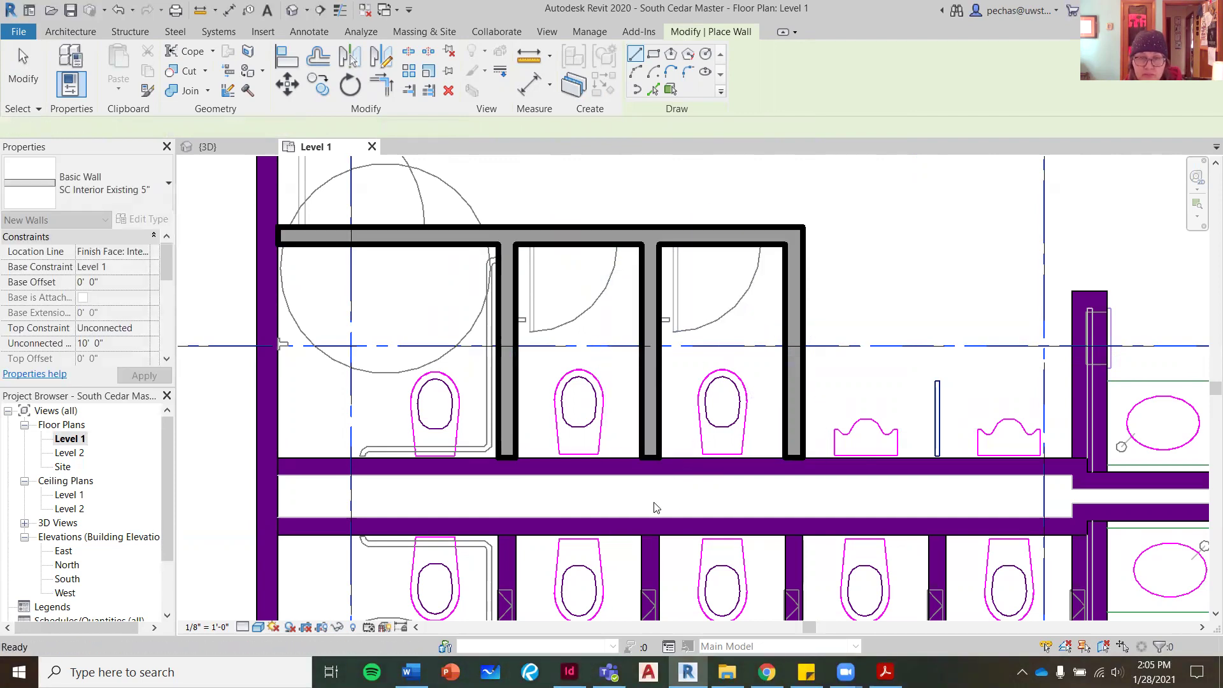
pyautogui.moveTo(682, 378); pyautogui.dragTo(730, 159, button='middle')
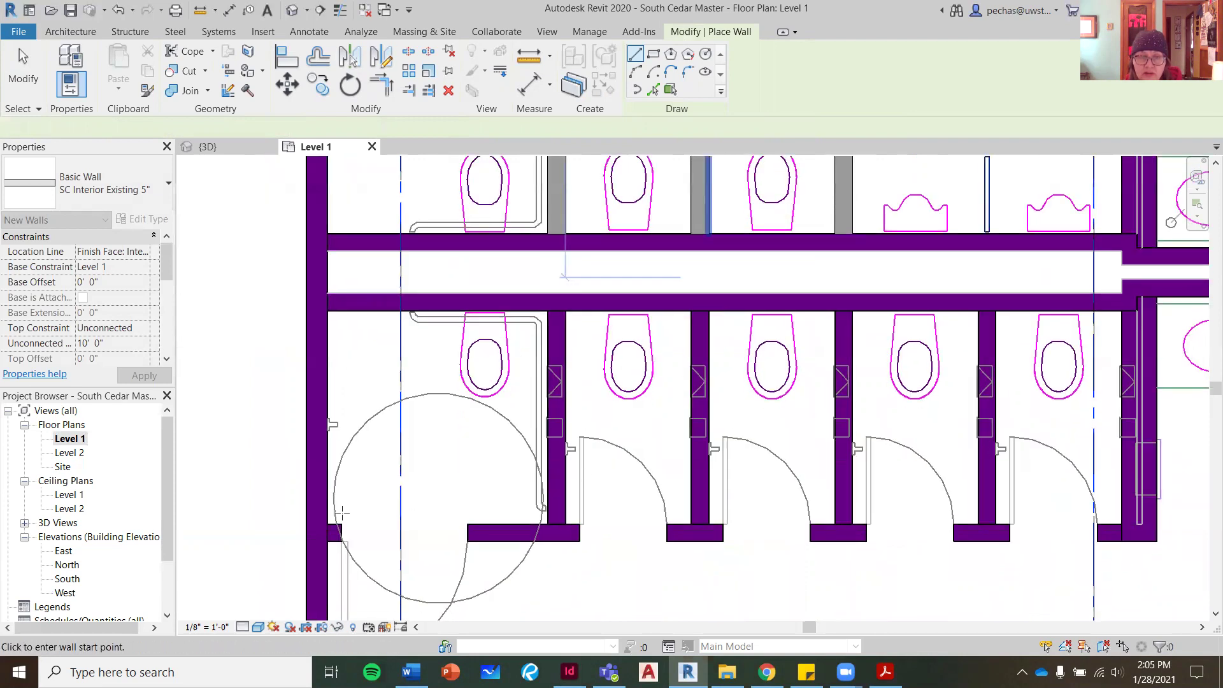
# Draw the 19'-4" front wall along the lower stall row, corner to corner
pyautogui.click(329, 523)
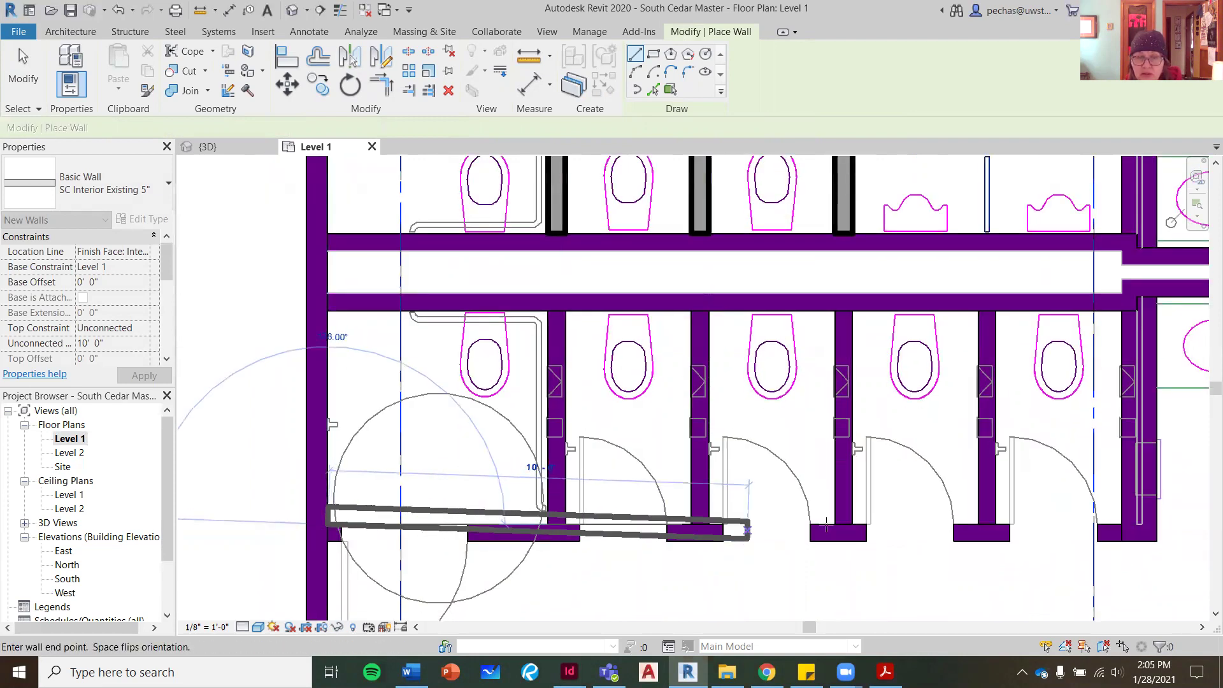
pyautogui.press('Escape')
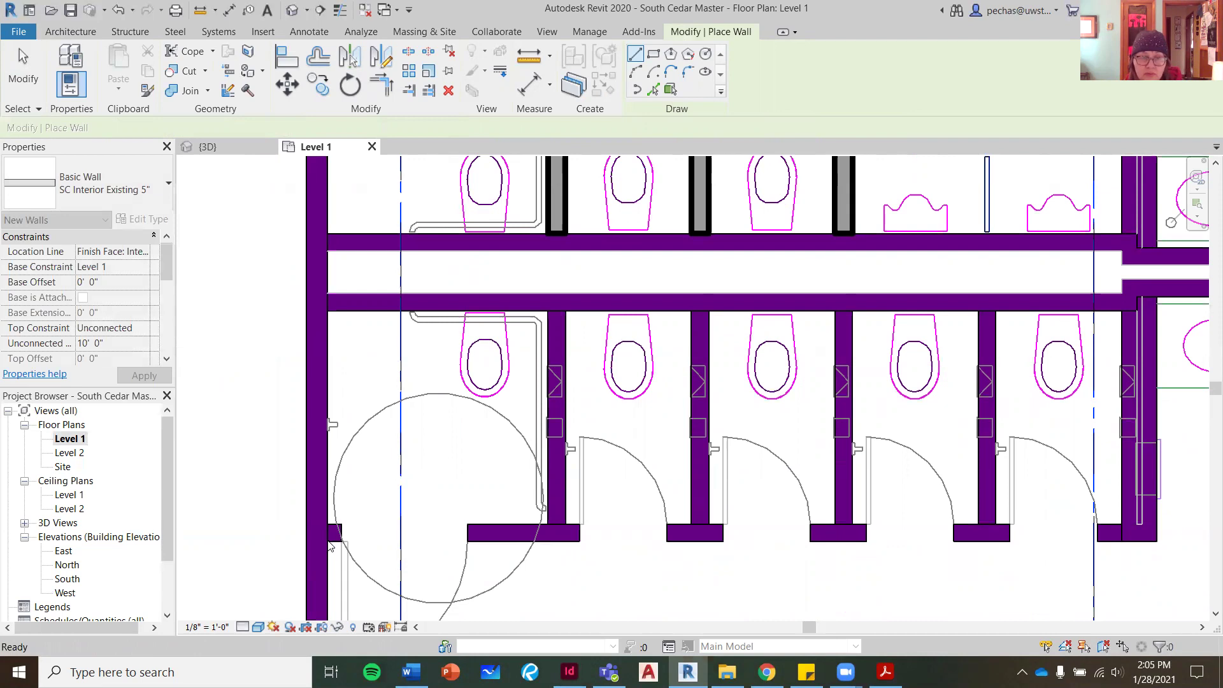
pyautogui.click(329, 542)
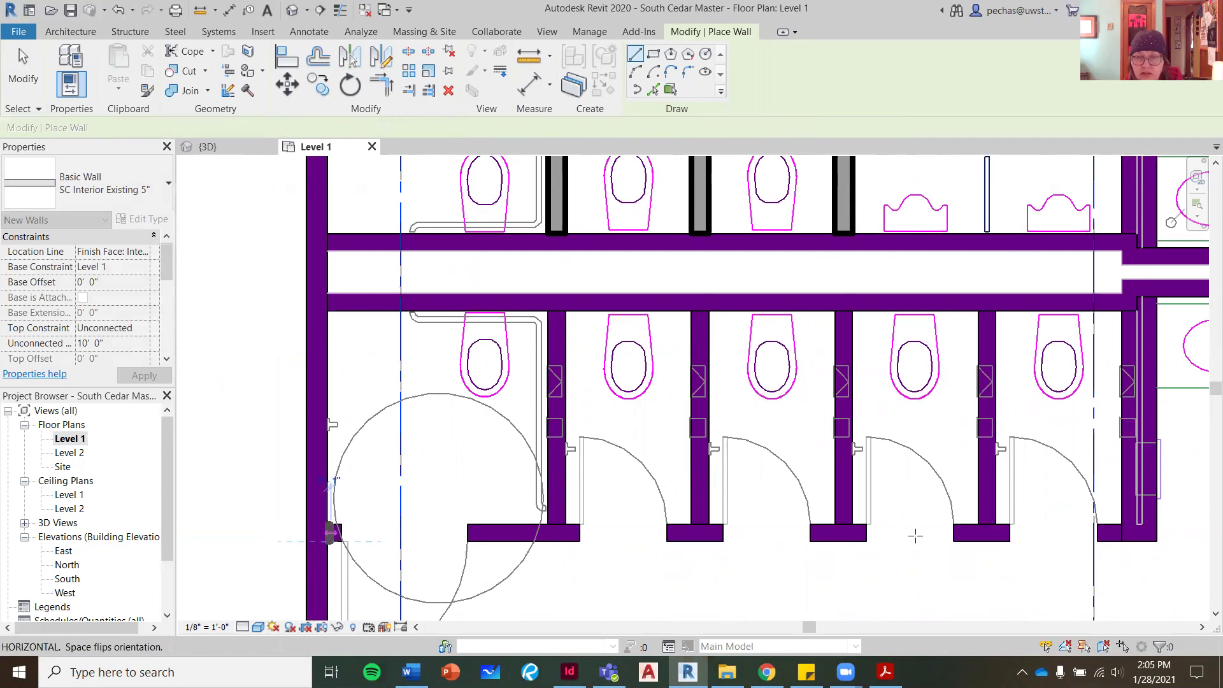
pyautogui.click(1138, 541)
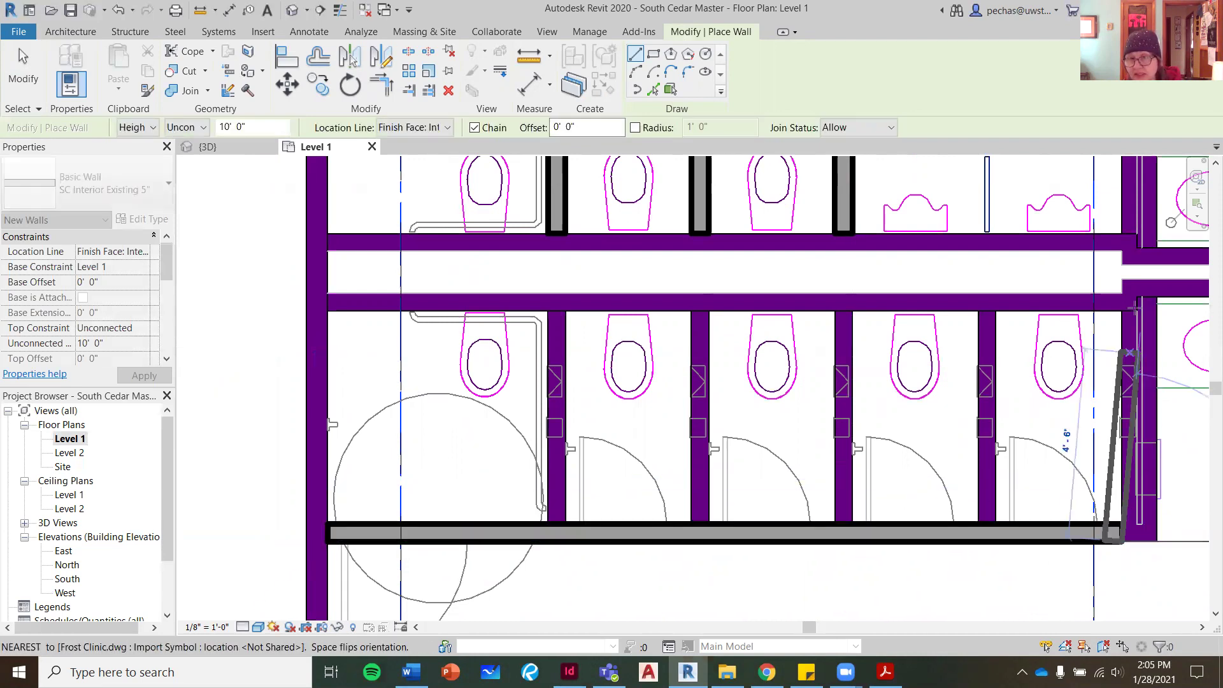
pyautogui.press('Escape')
pyautogui.press('Escape')
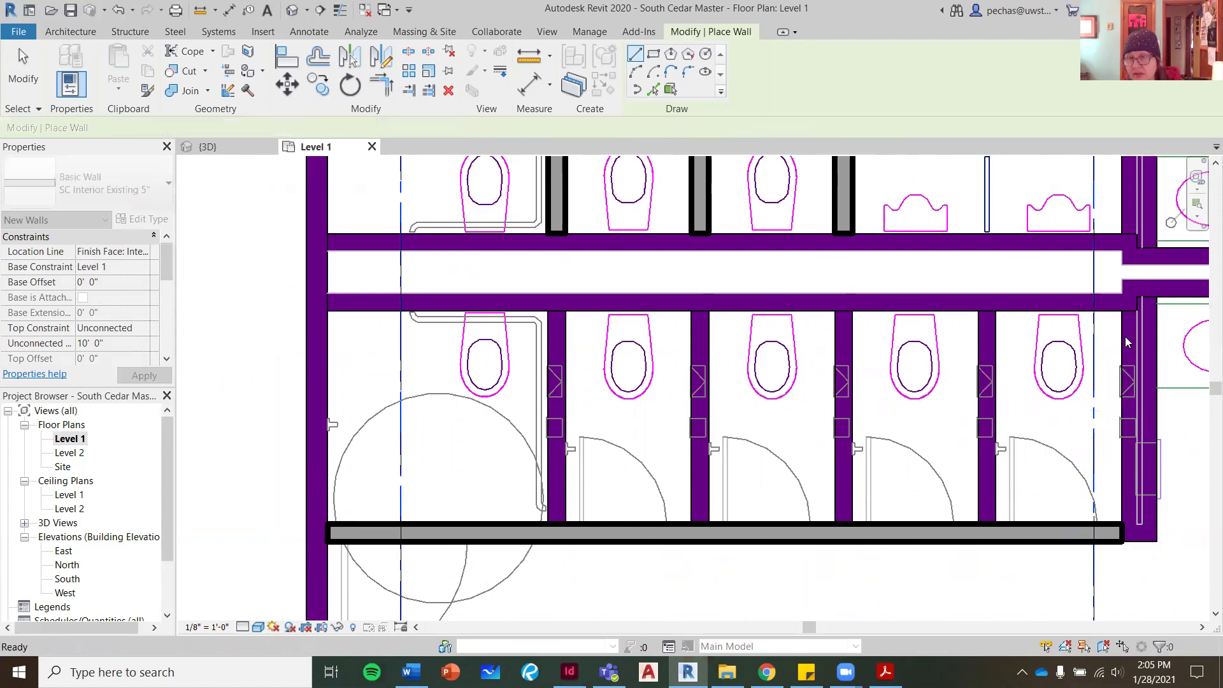
# Trace the lower stall dividers from the front wall up to the corridor wall, then exit wall placement
pyautogui.click(987, 523)
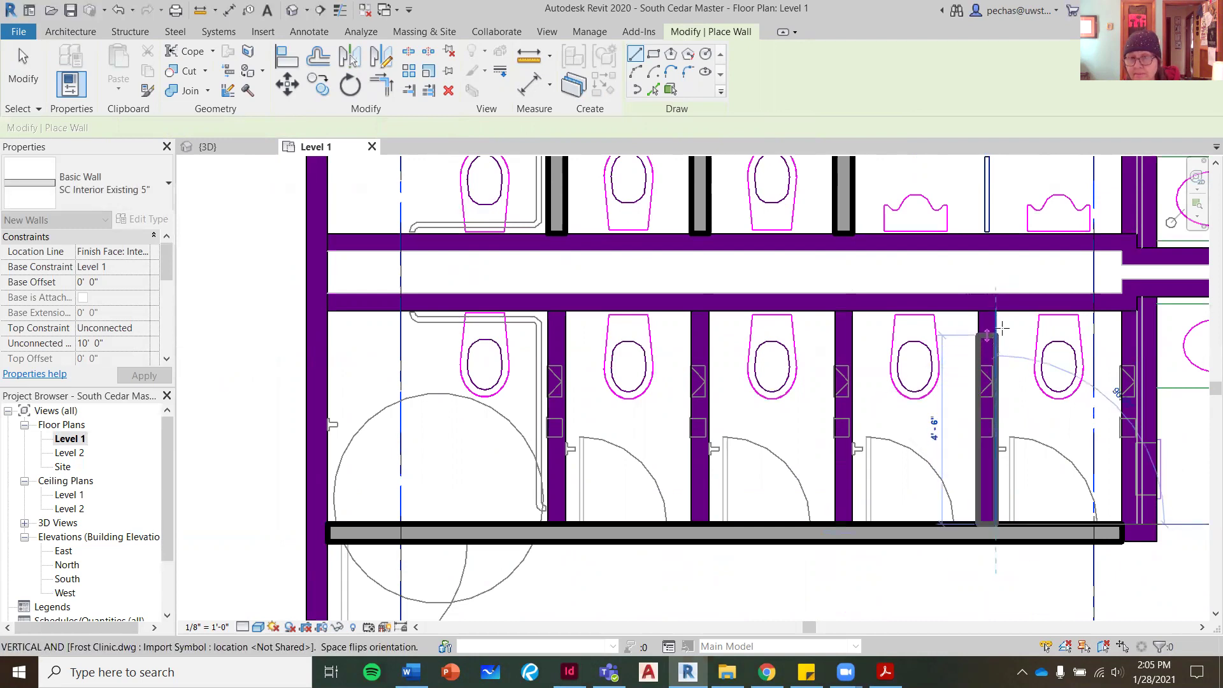
pyautogui.press('Escape')
pyautogui.press('Escape')
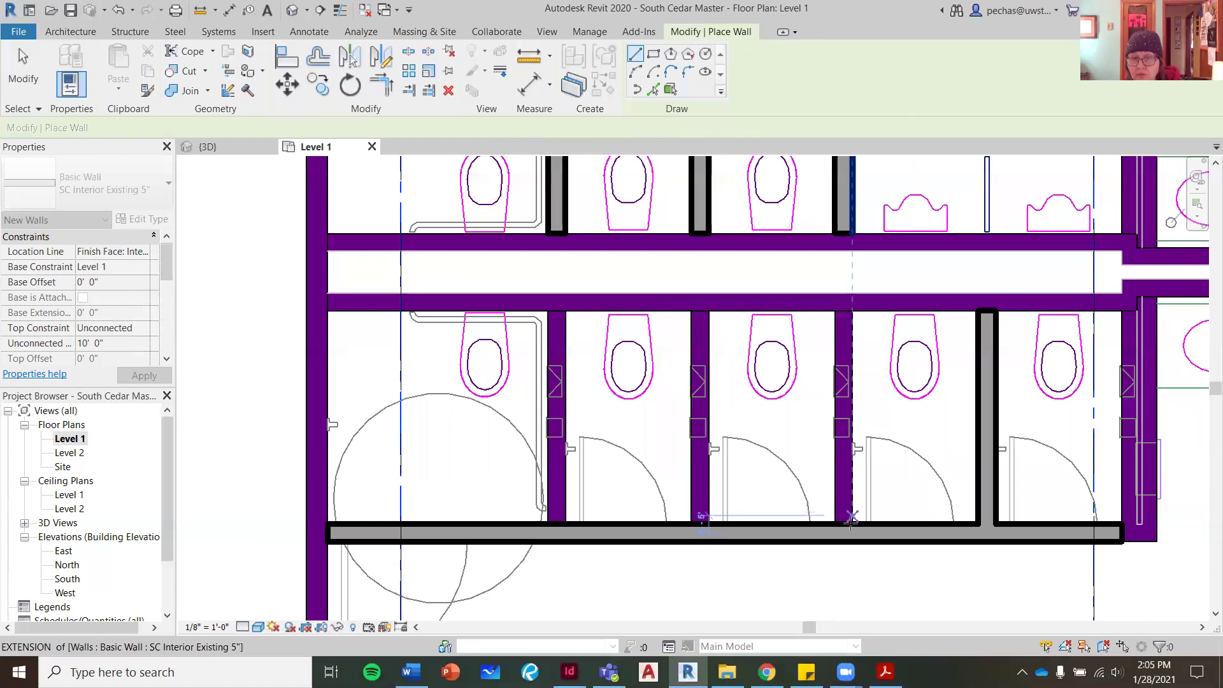
pyautogui.click(852, 517)
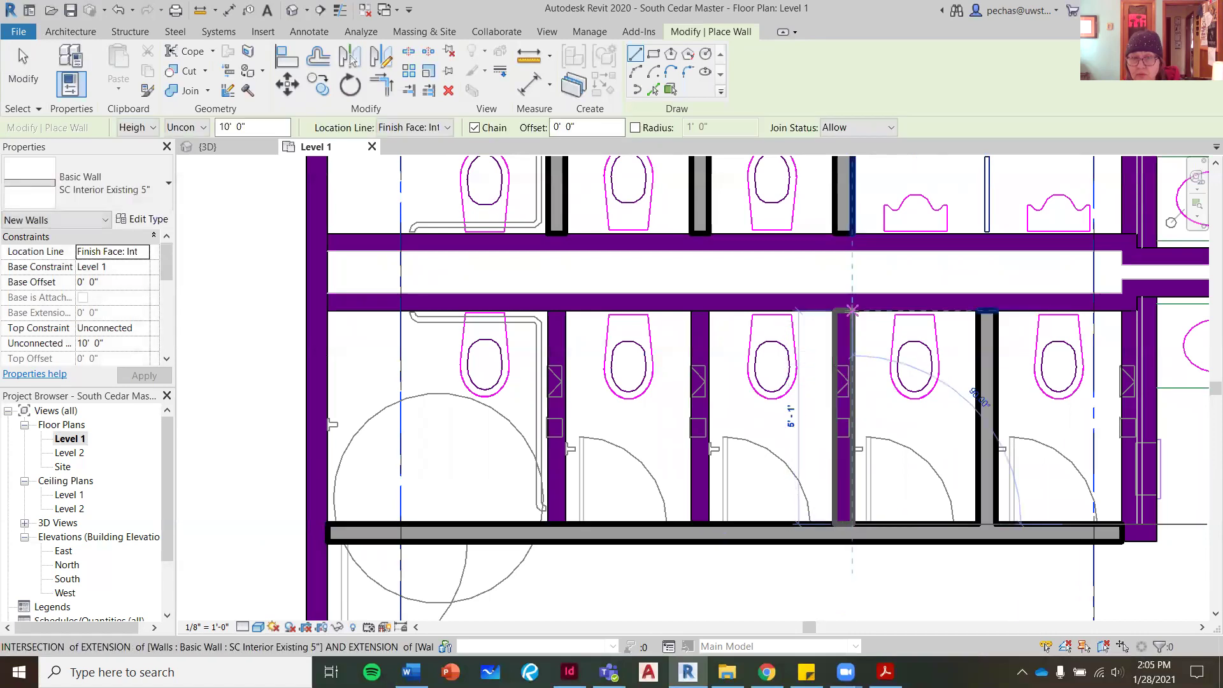
pyautogui.click(851, 312)
pyautogui.press('Escape')
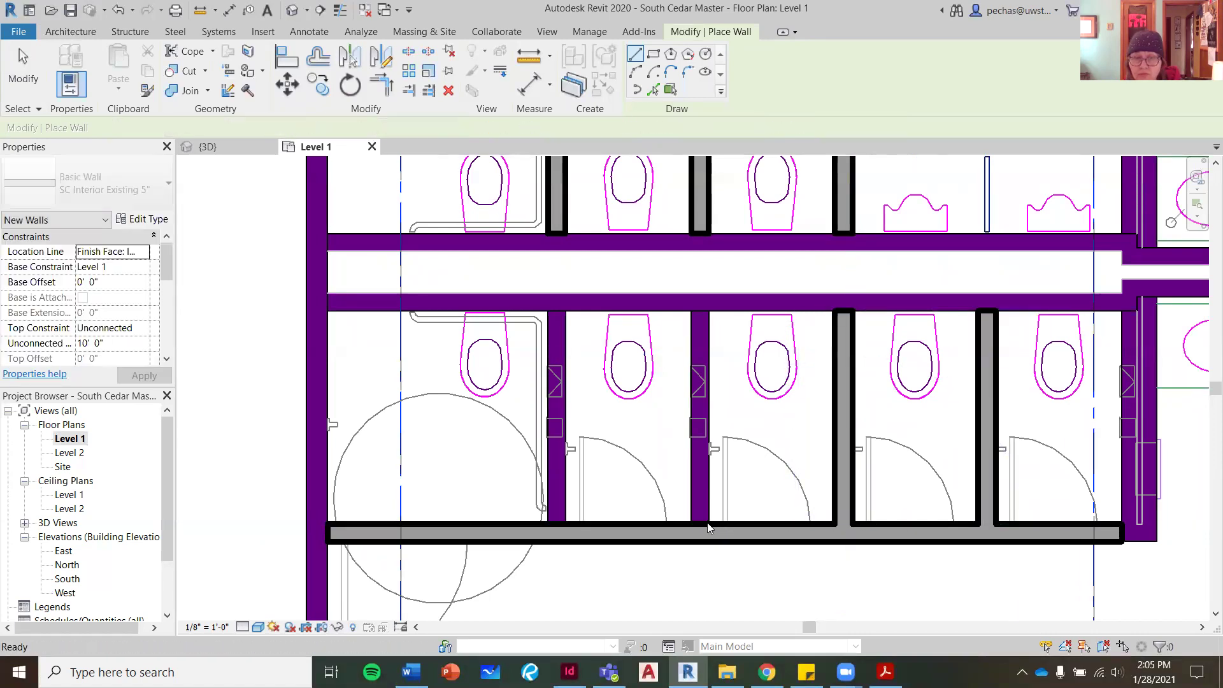
pyautogui.click(708, 522)
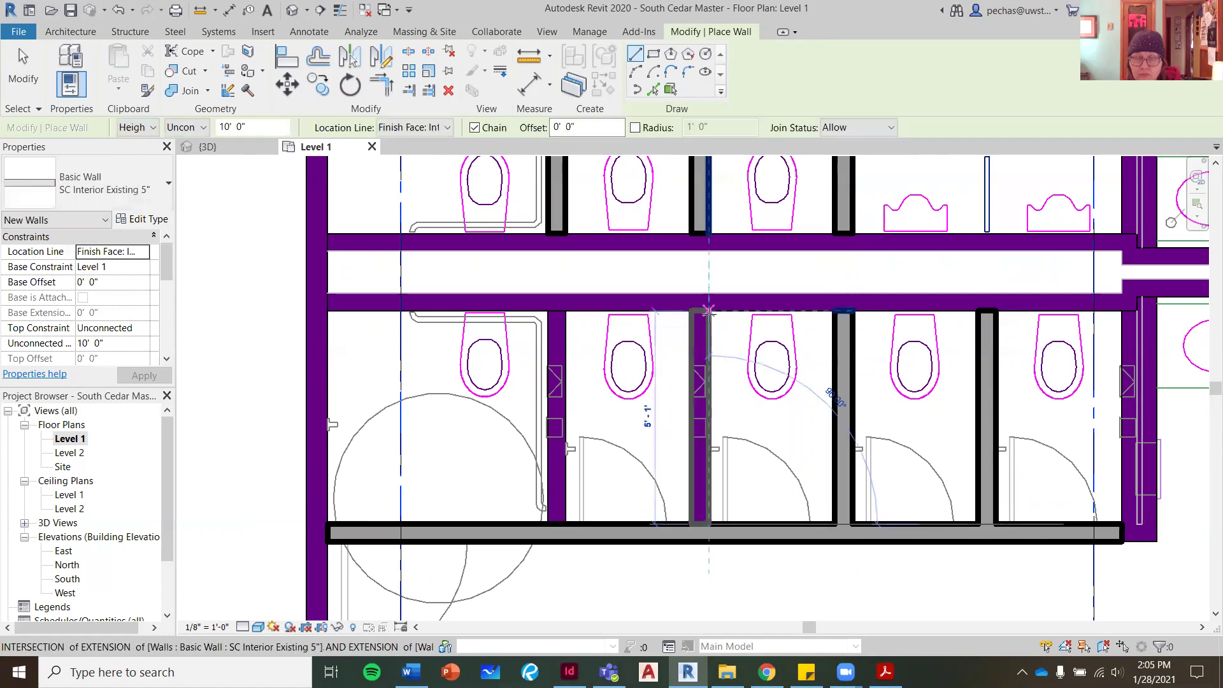
pyautogui.click(690, 340)
pyautogui.press('Escape')
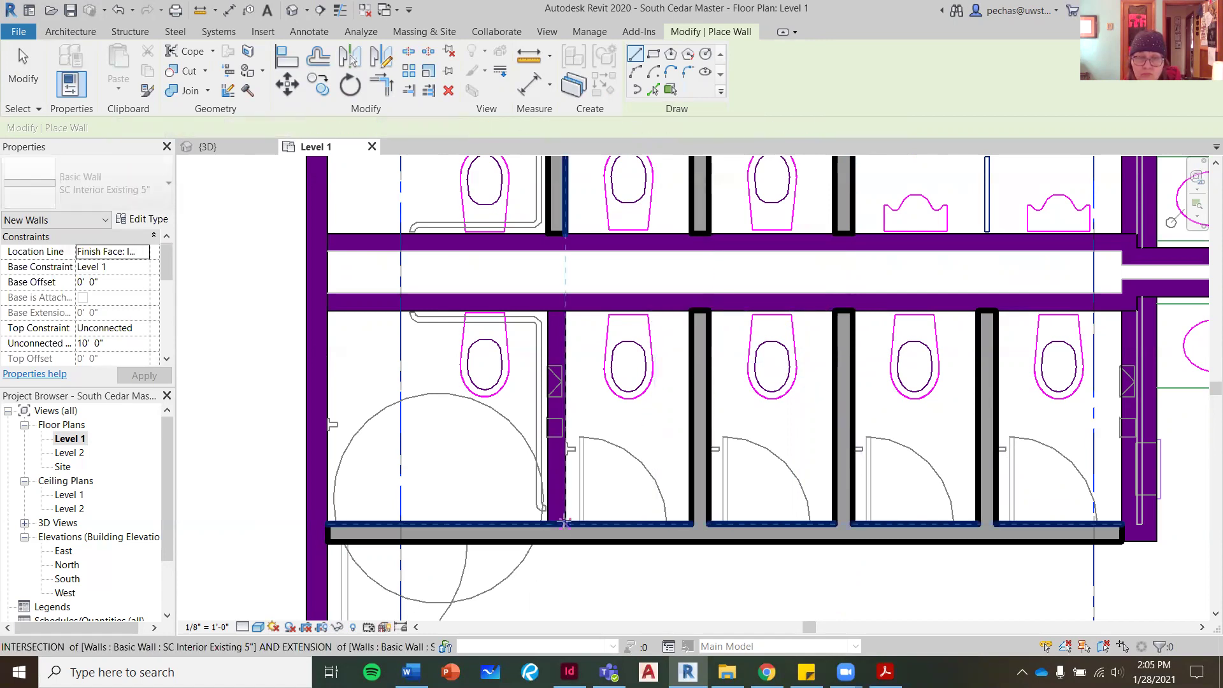
pyautogui.click(564, 524)
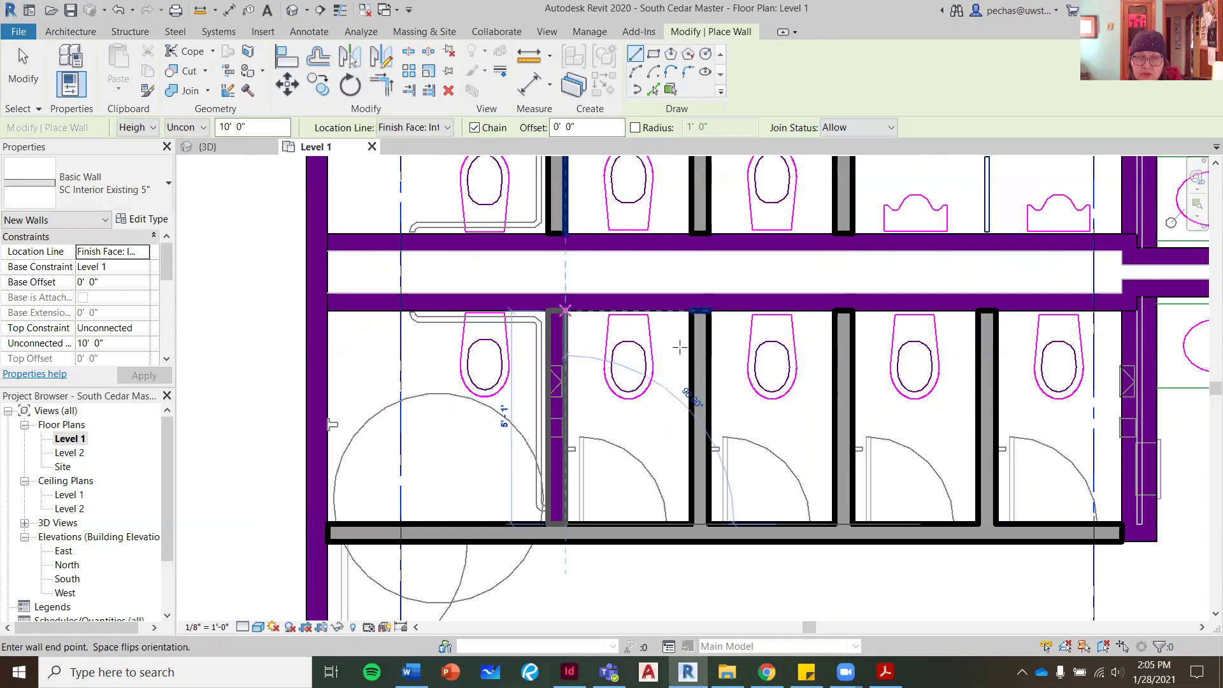
pyautogui.click(565, 312)
pyautogui.press('Escape')
pyautogui.scroll(-1, 778, 393)
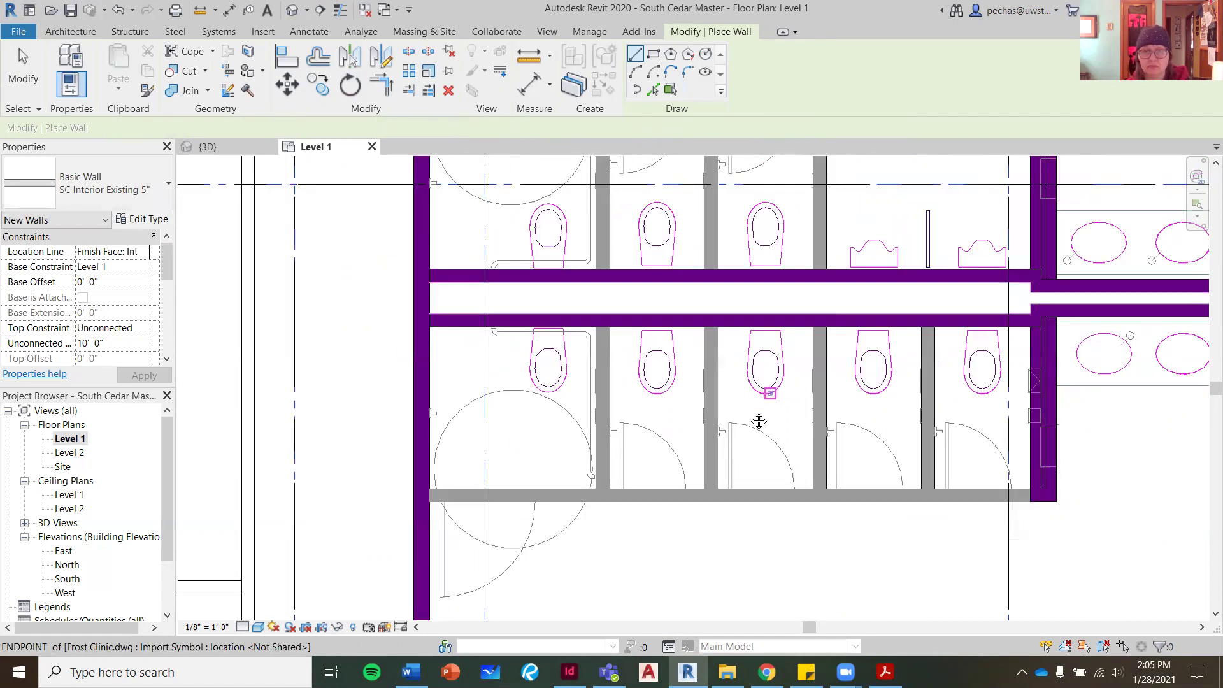
pyautogui.moveTo(759, 421); pyautogui.dragTo(585, 489, button='middle')
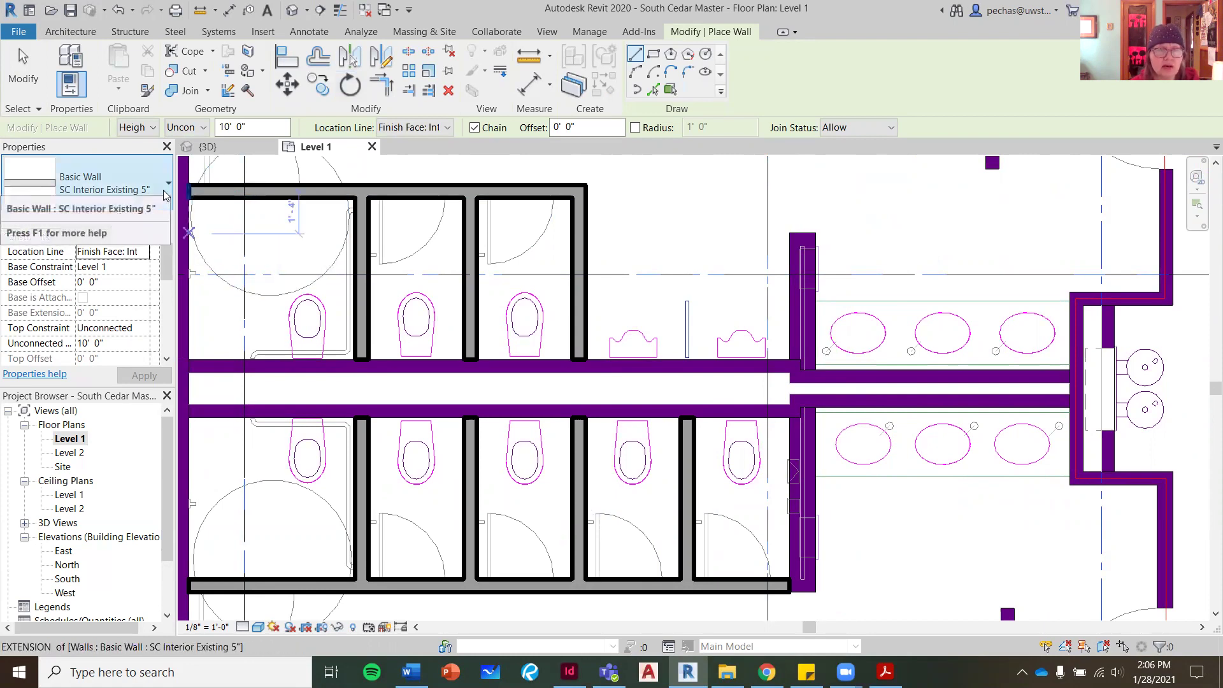
pyautogui.press('Escape')
pyautogui.press('Escape')
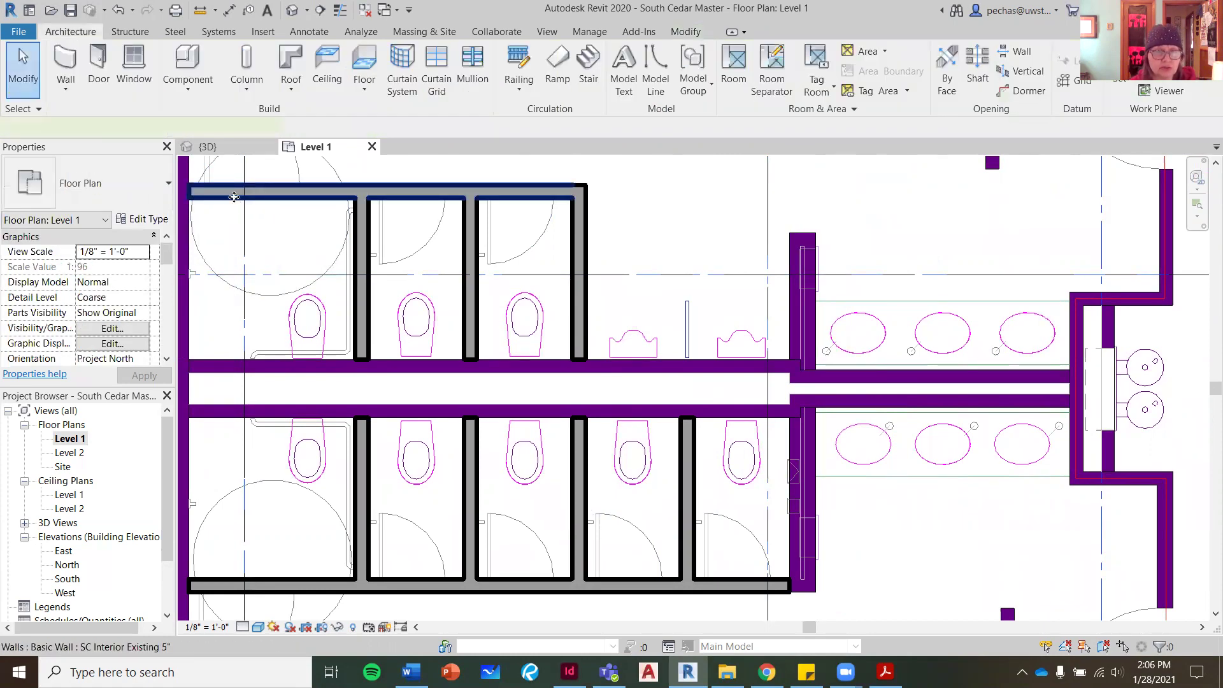
# Select the top wall, upper dividers, lower dividers and lower front wall across both stall rows
pyautogui.click(234, 197)
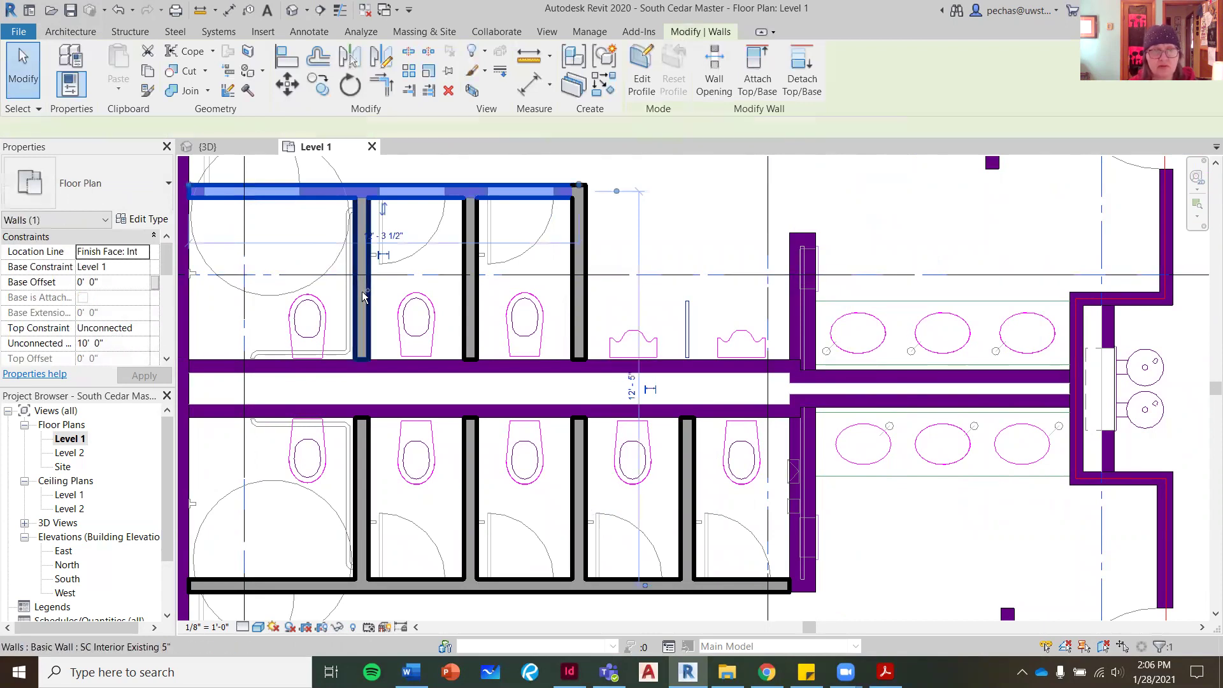
pyautogui.keyDown('ctrl'); pyautogui.click(363, 297); pyautogui.keyUp('ctrl')
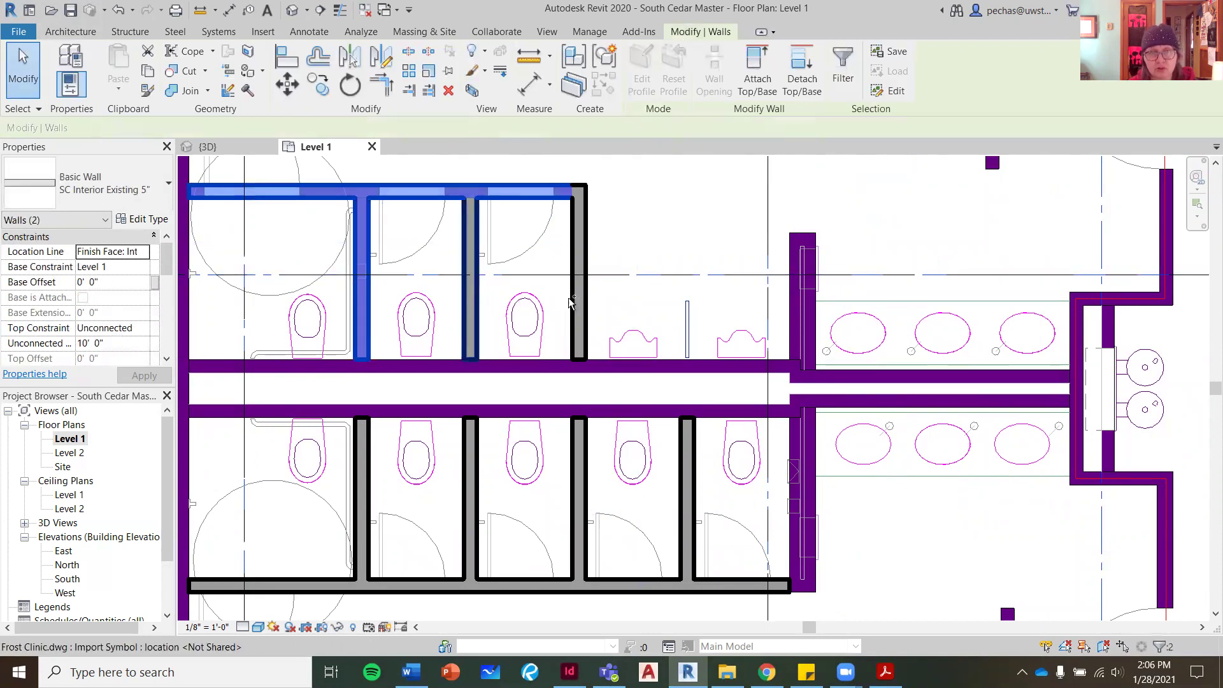
pyautogui.keyDown('ctrl'); pyautogui.click(584, 306); pyautogui.keyUp('ctrl')
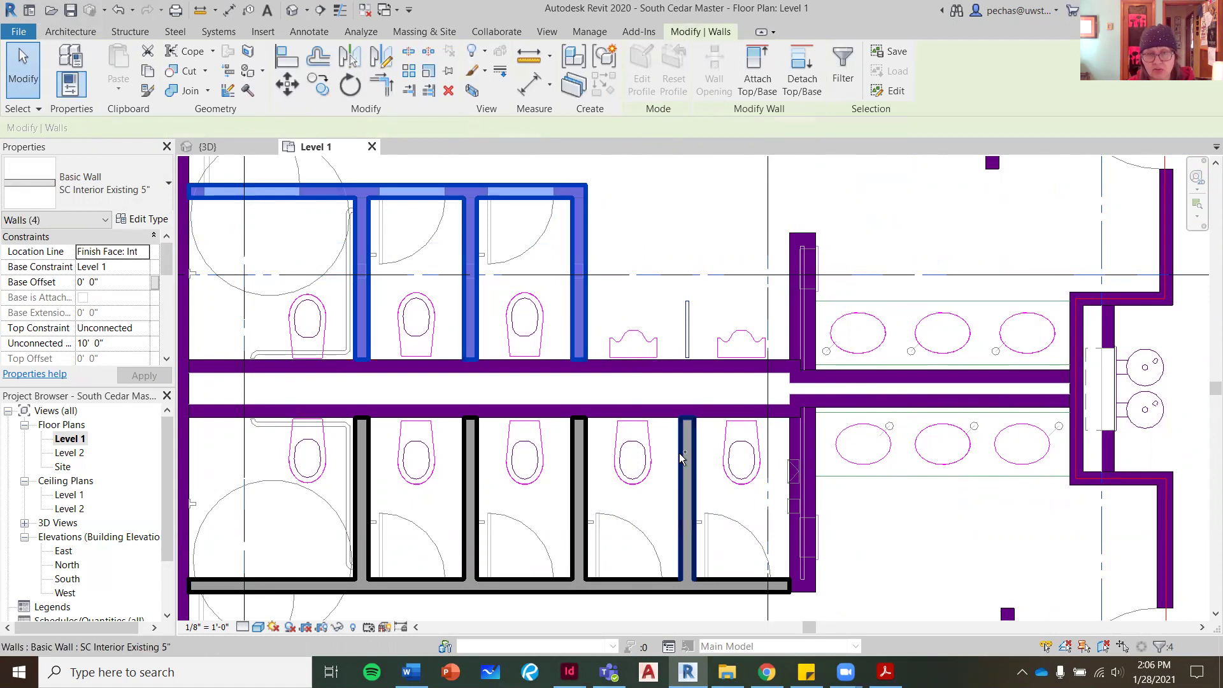
pyautogui.keyDown('ctrl'); pyautogui.click(686, 460); pyautogui.keyUp('ctrl')
pyautogui.keyDown('ctrl'); pyautogui.click(580, 500); pyautogui.keyUp('ctrl')
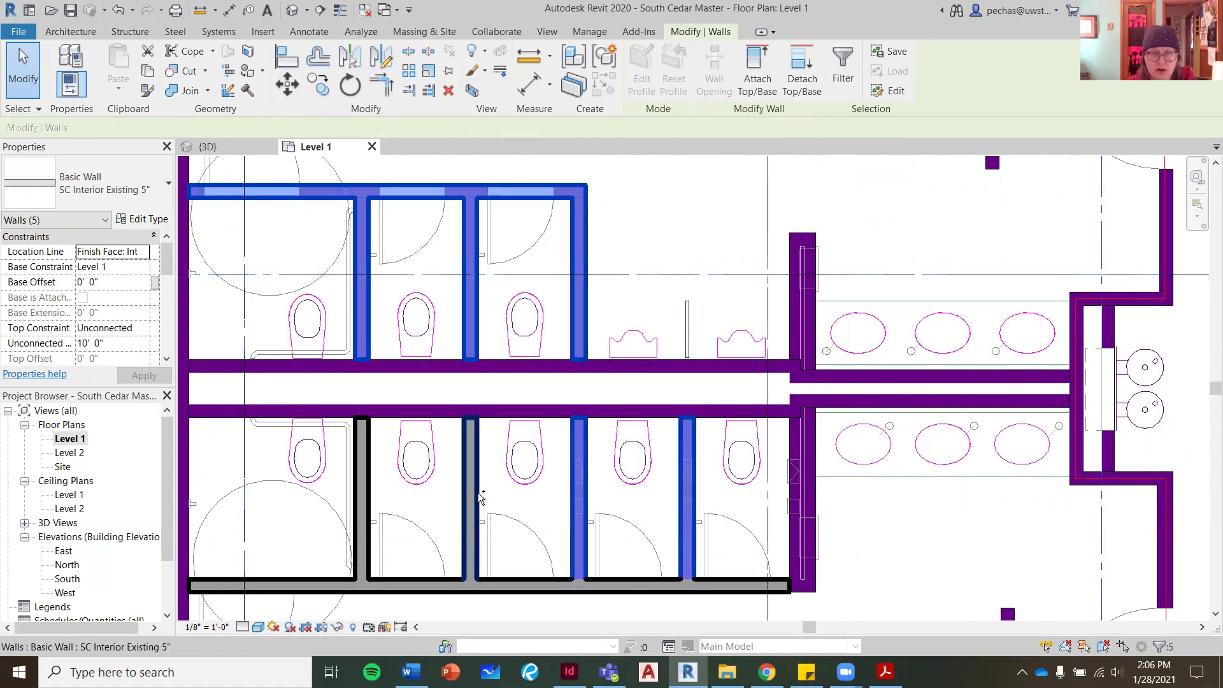
pyautogui.keyDown('ctrl'); pyautogui.click(472, 497); pyautogui.keyUp('ctrl')
pyautogui.keyDown('ctrl'); pyautogui.click(363, 481); pyautogui.keyUp('ctrl')
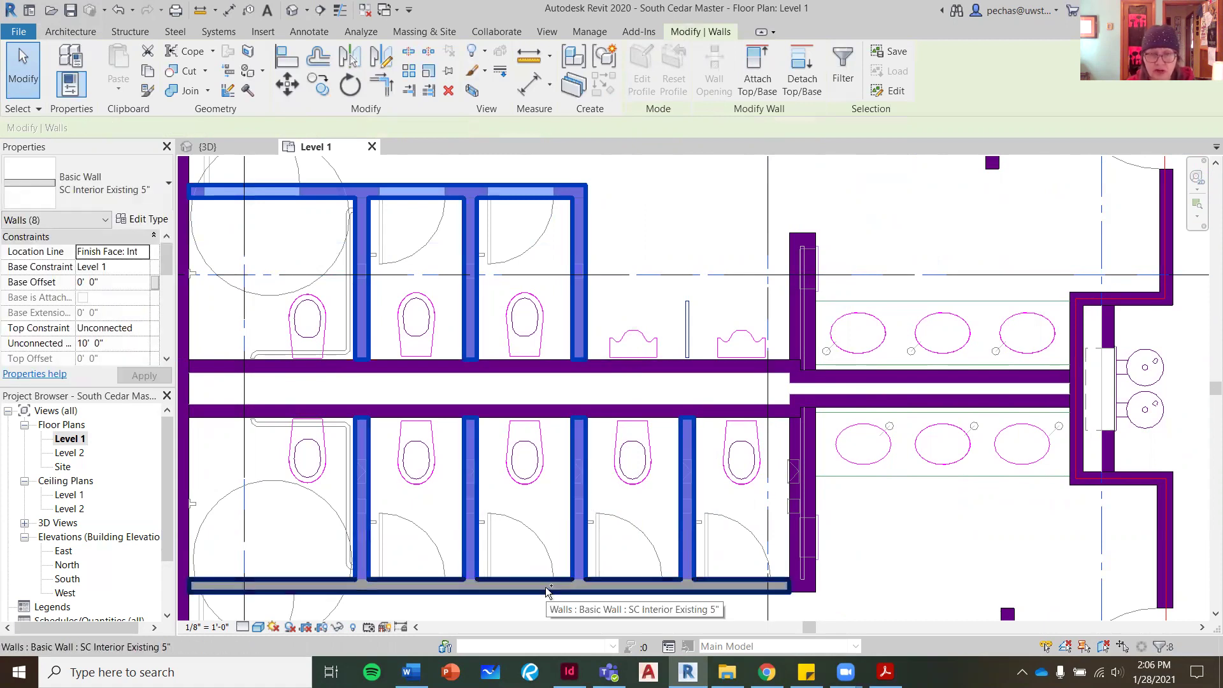
pyautogui.keyDown('ctrl'); pyautogui.click(421, 585); pyautogui.keyUp('ctrl')
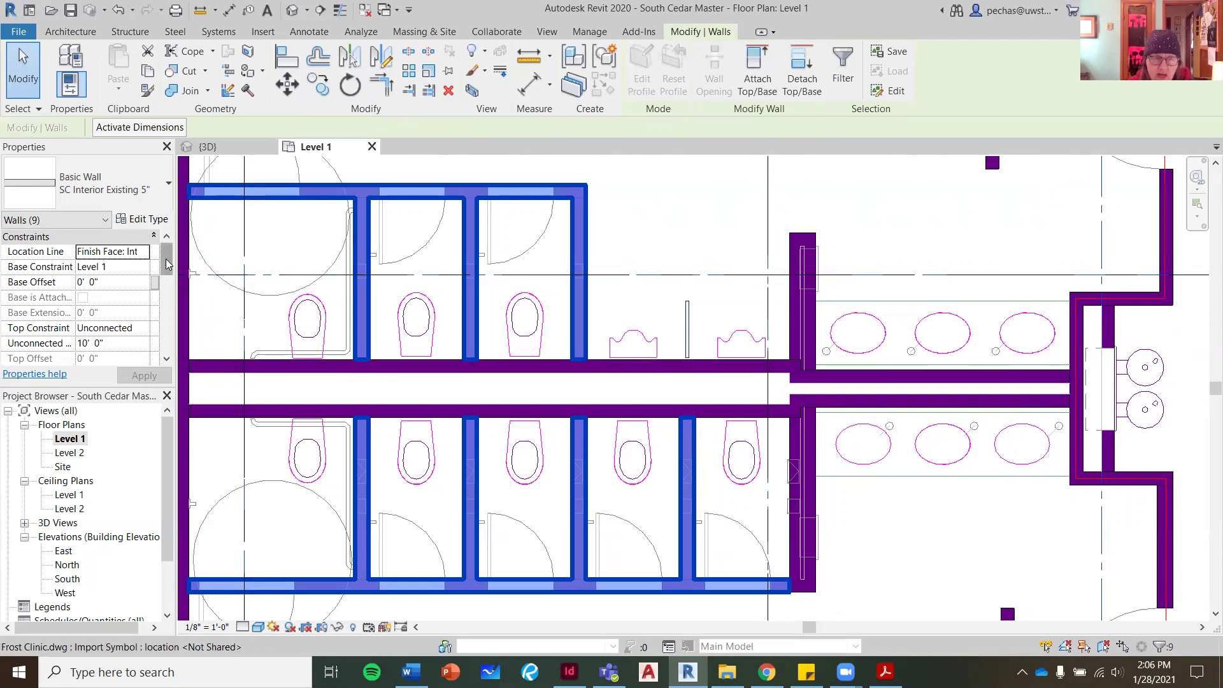
# Set Phase Demolished to Demo for the selected walls, apply it, and clear the selection
pyautogui.moveTo(167, 268); pyautogui.dragTo(171, 341)
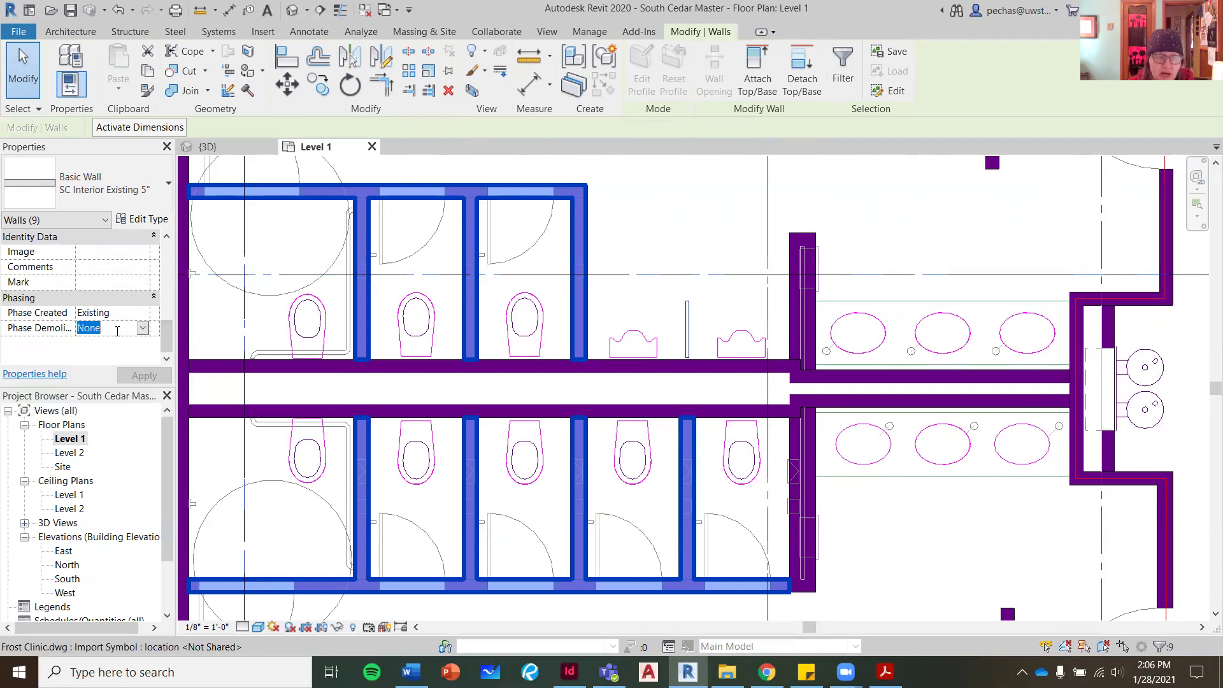
pyautogui.click(143, 330)
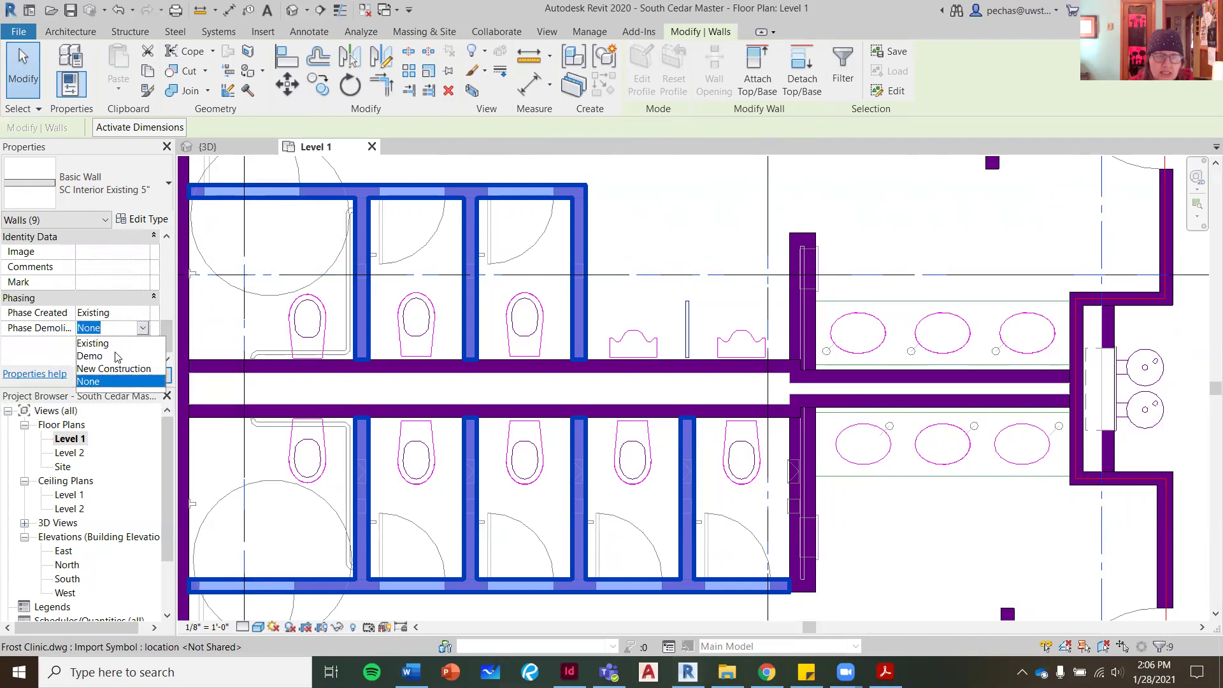
pyautogui.click(116, 358)
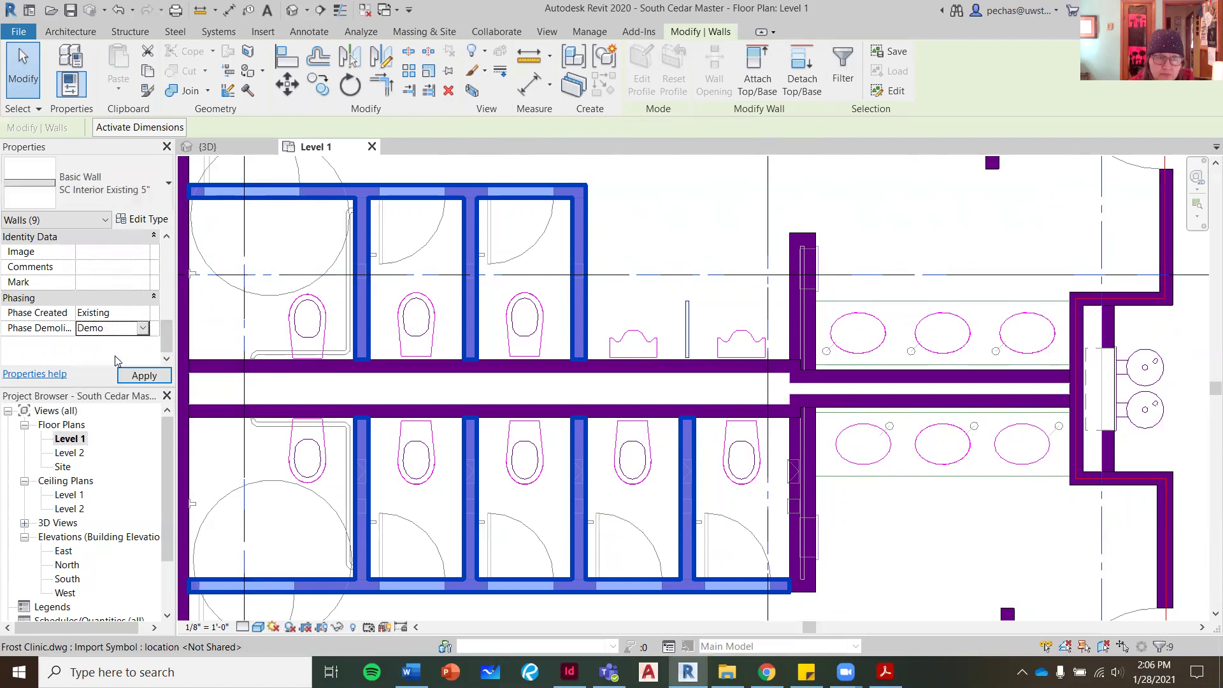
pyautogui.click(144, 376)
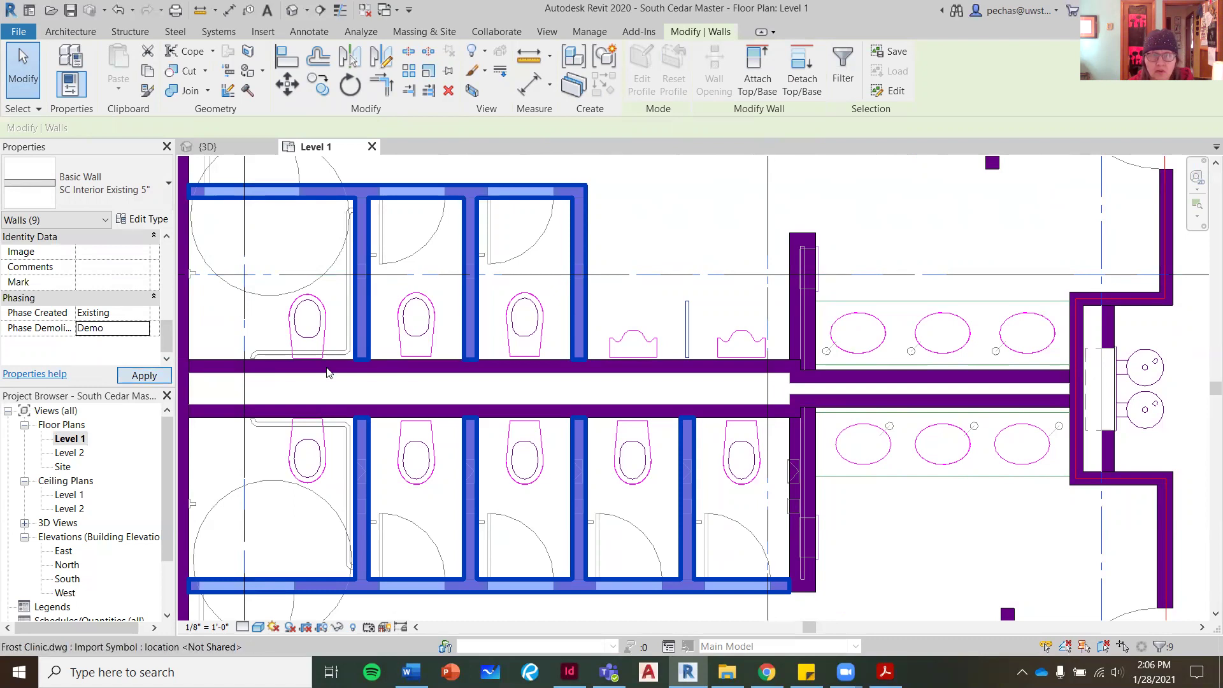
pyautogui.click(656, 322)
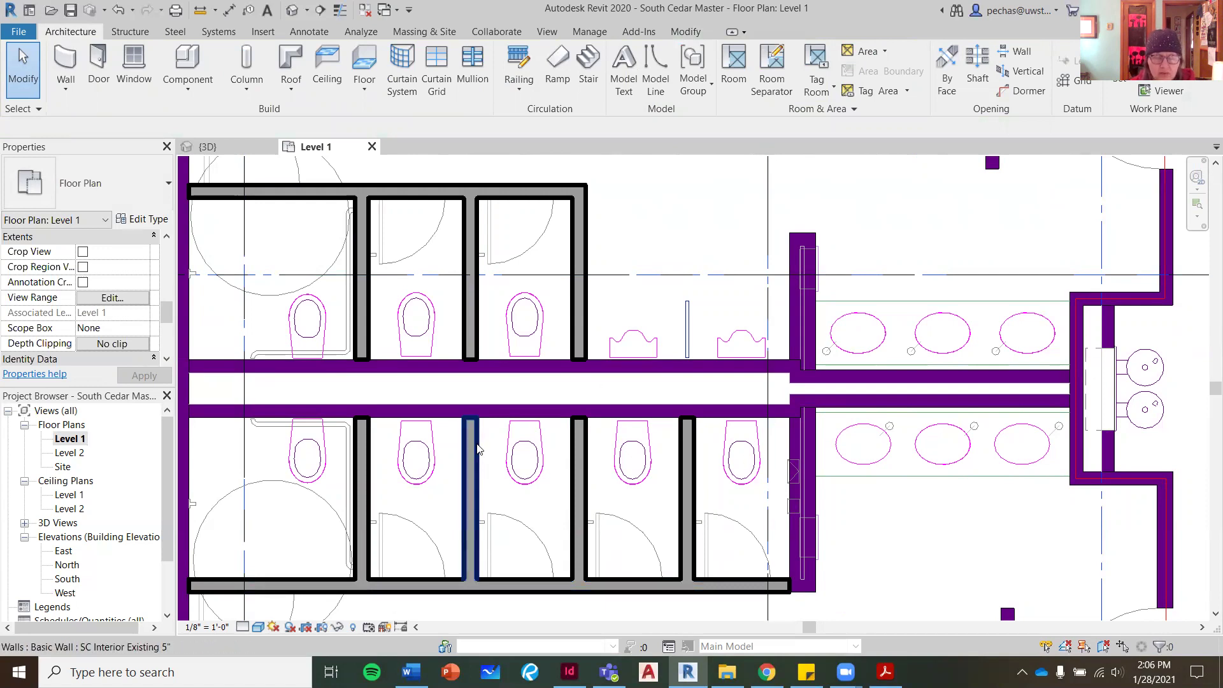
pyautogui.scroll(-2, 514, 429)
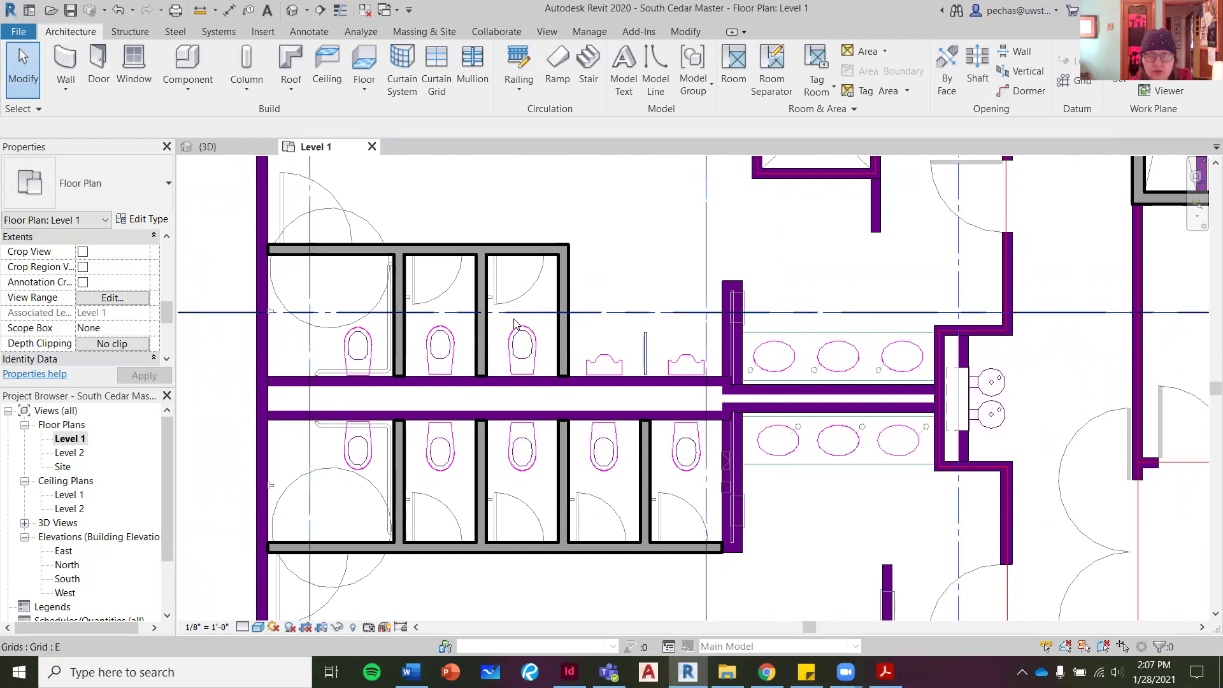
pyautogui.scroll(-1, 692, 351)
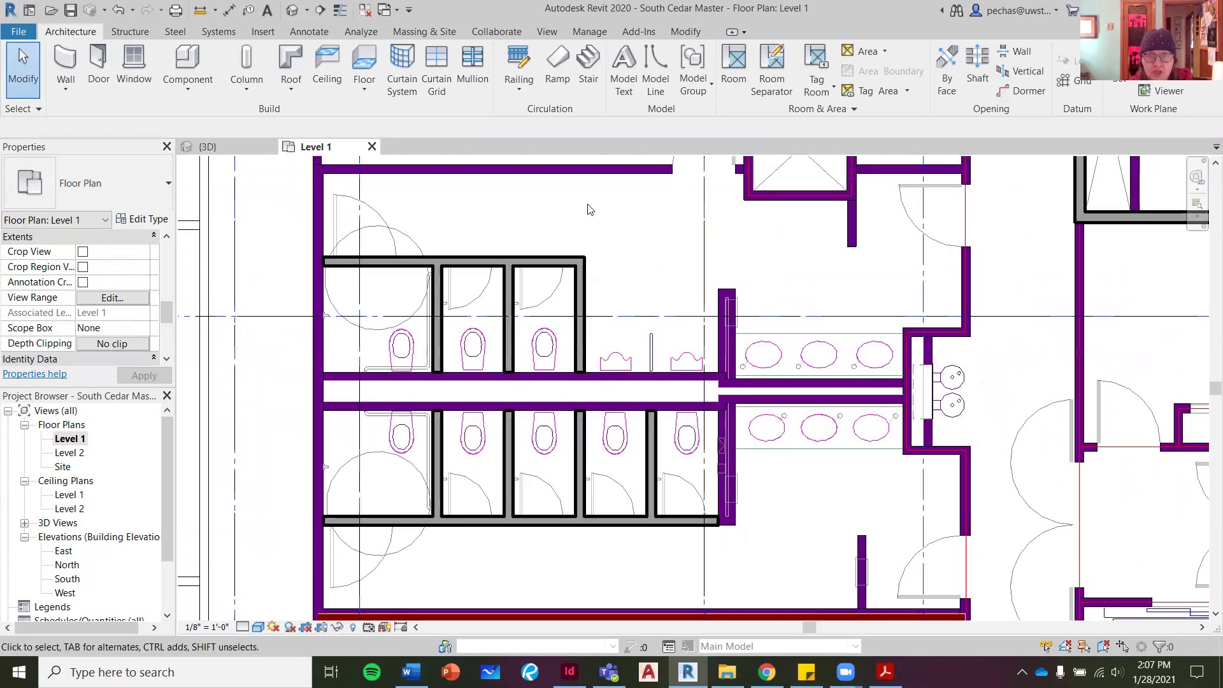
pyautogui.click(444, 452)
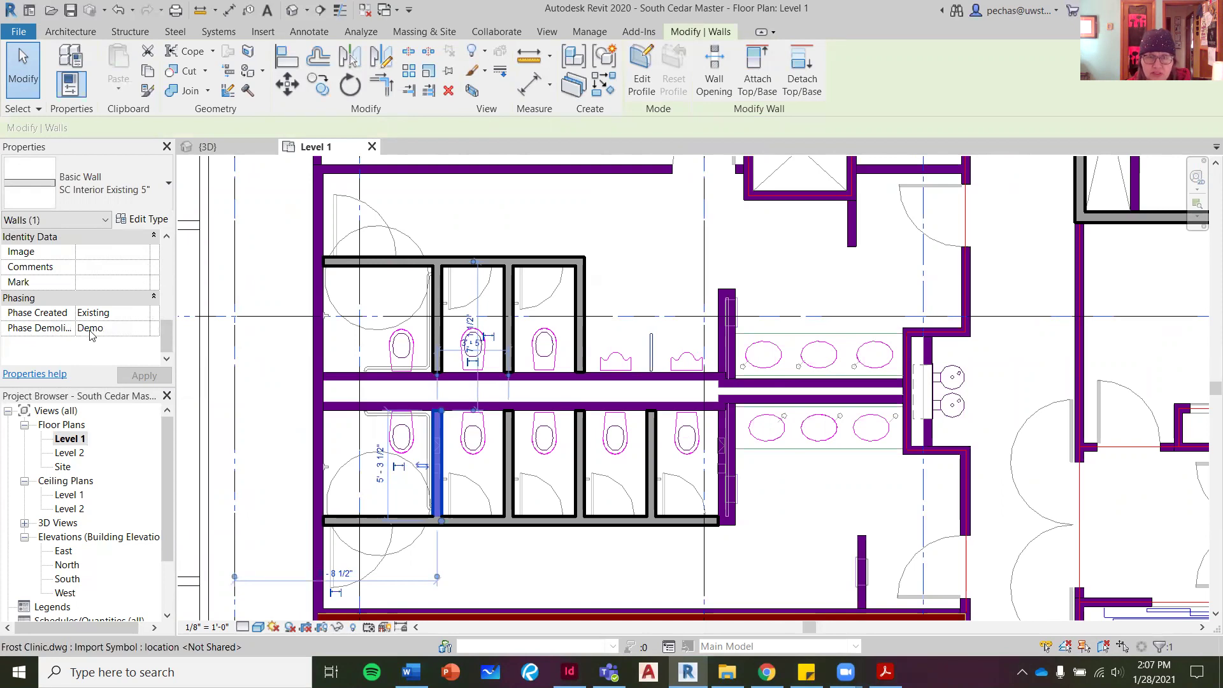
pyautogui.click(757, 538)
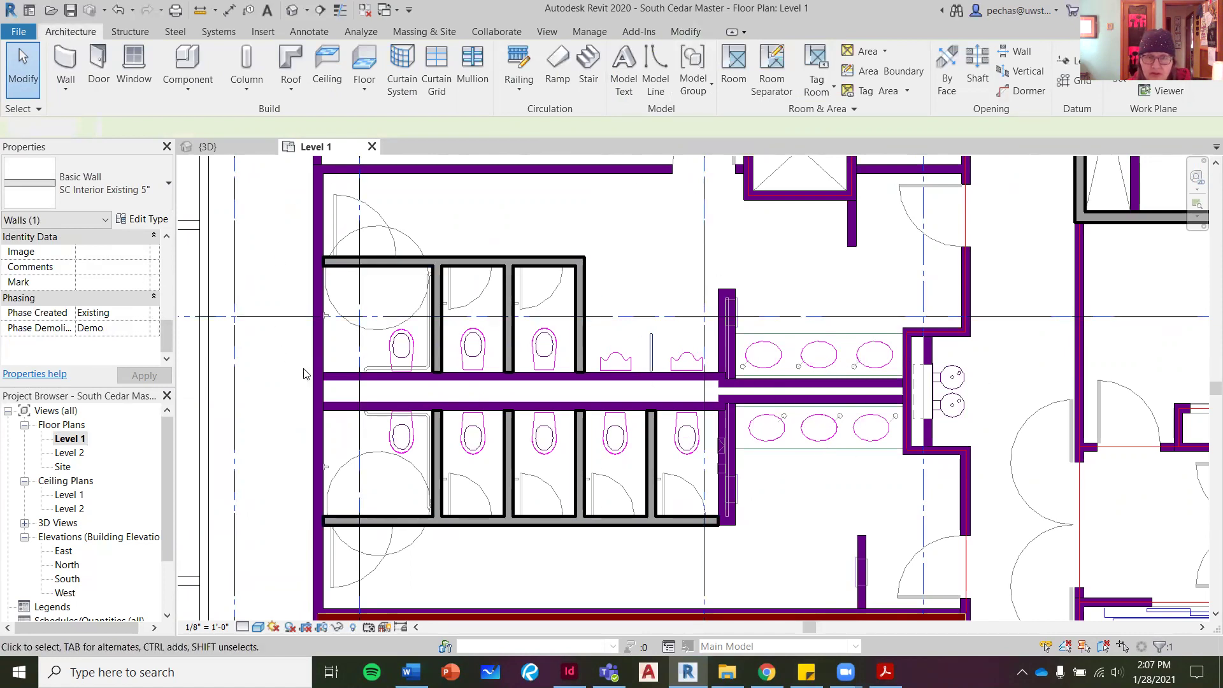
pyautogui.click(848, 477)
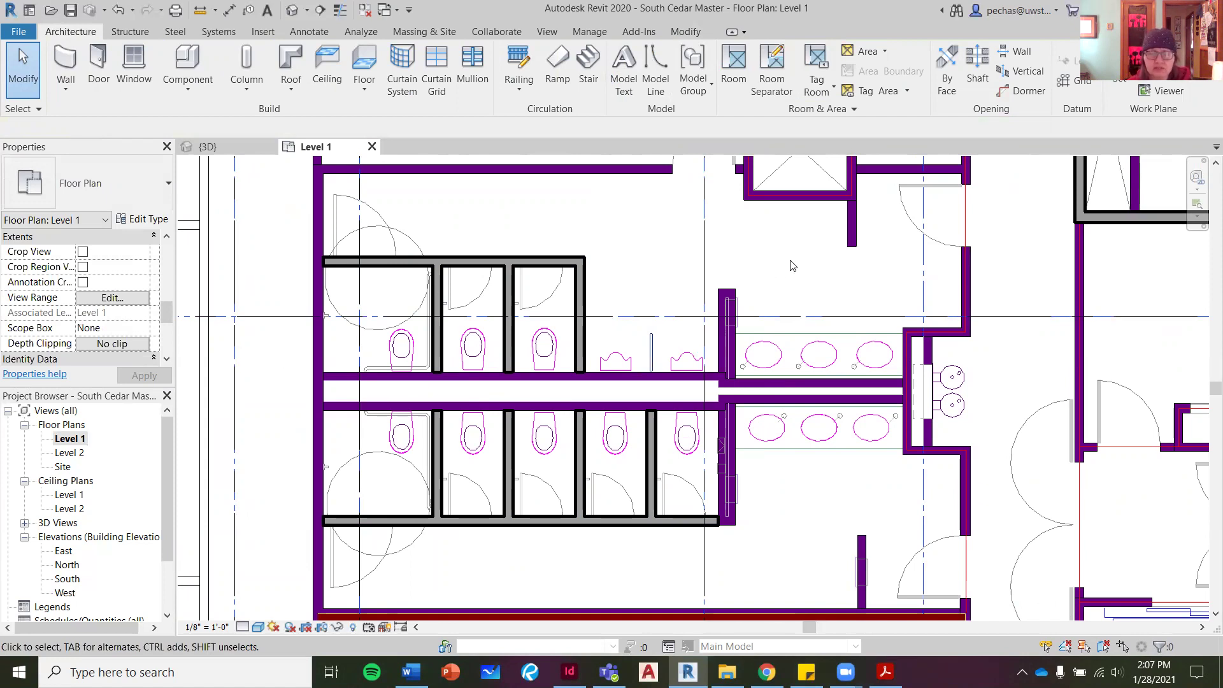
pyautogui.click(582, 300)
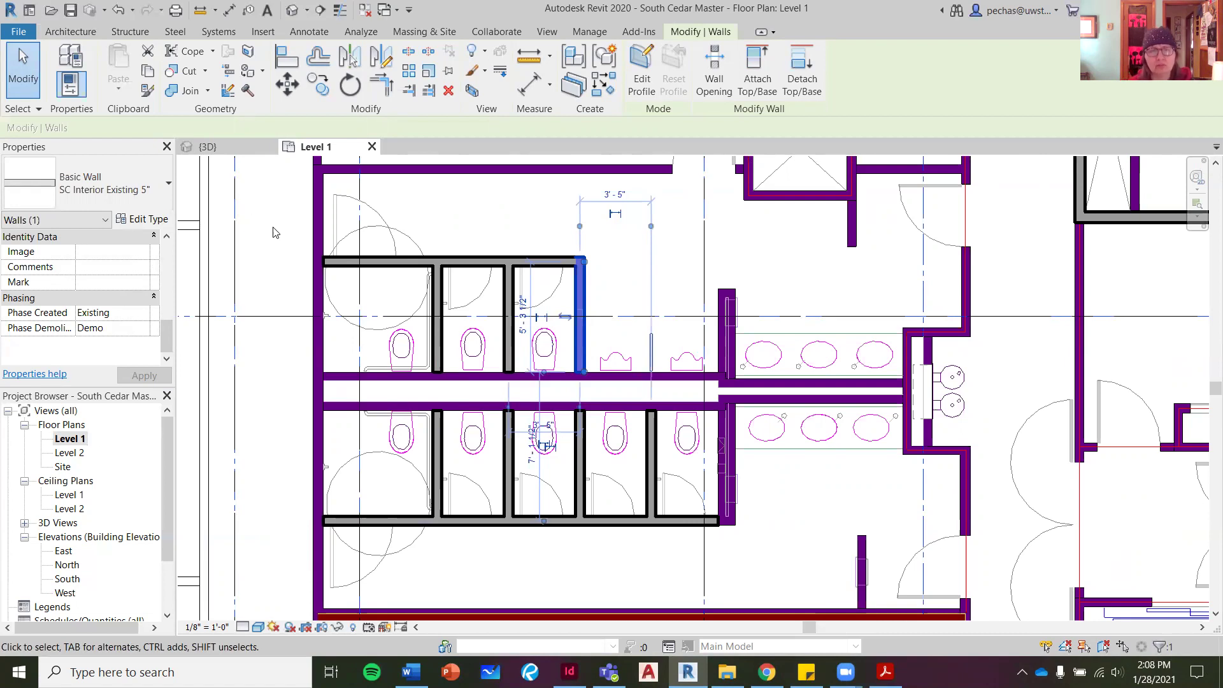
pyautogui.click(277, 303)
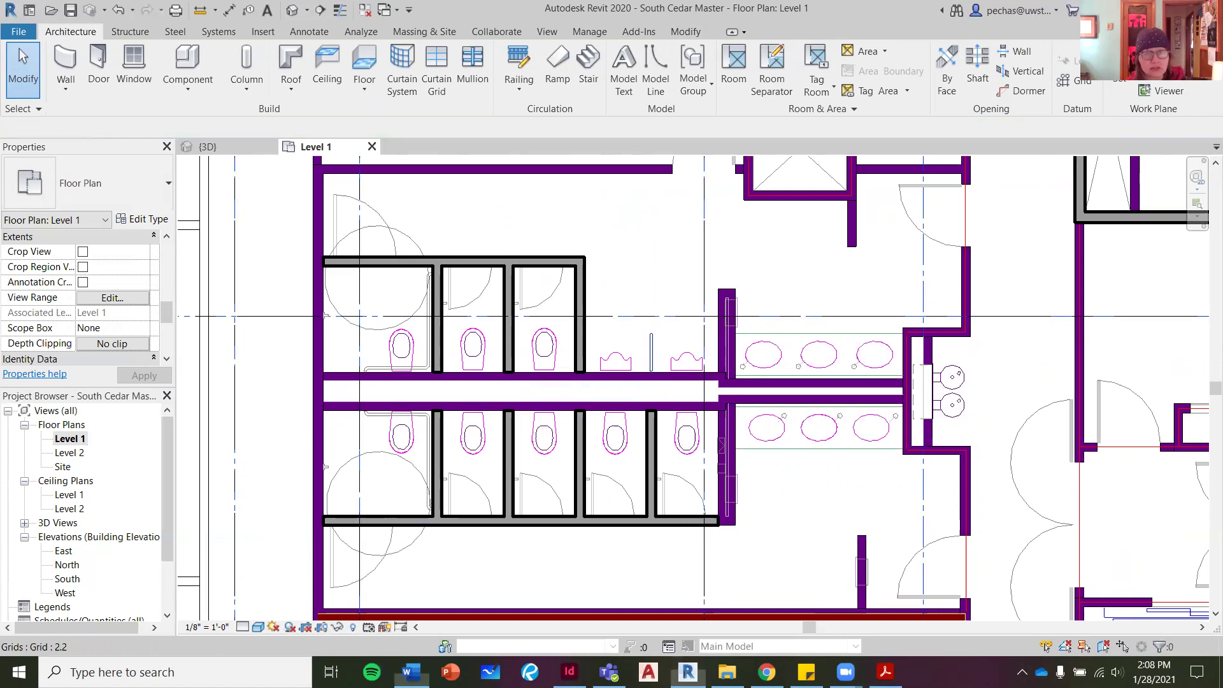
# Bring the Existing Structure document forward maximized and scroll to the New Construction wall types B–D
pyautogui.click(412, 672)
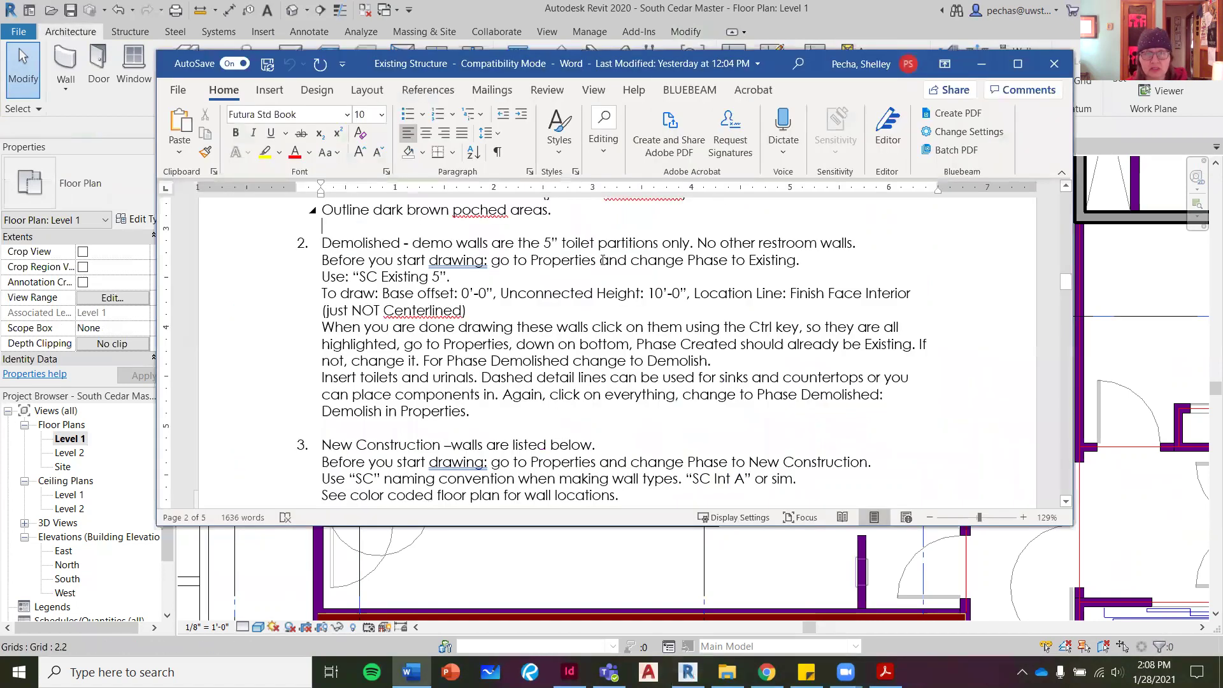
pyautogui.click(1017, 64)
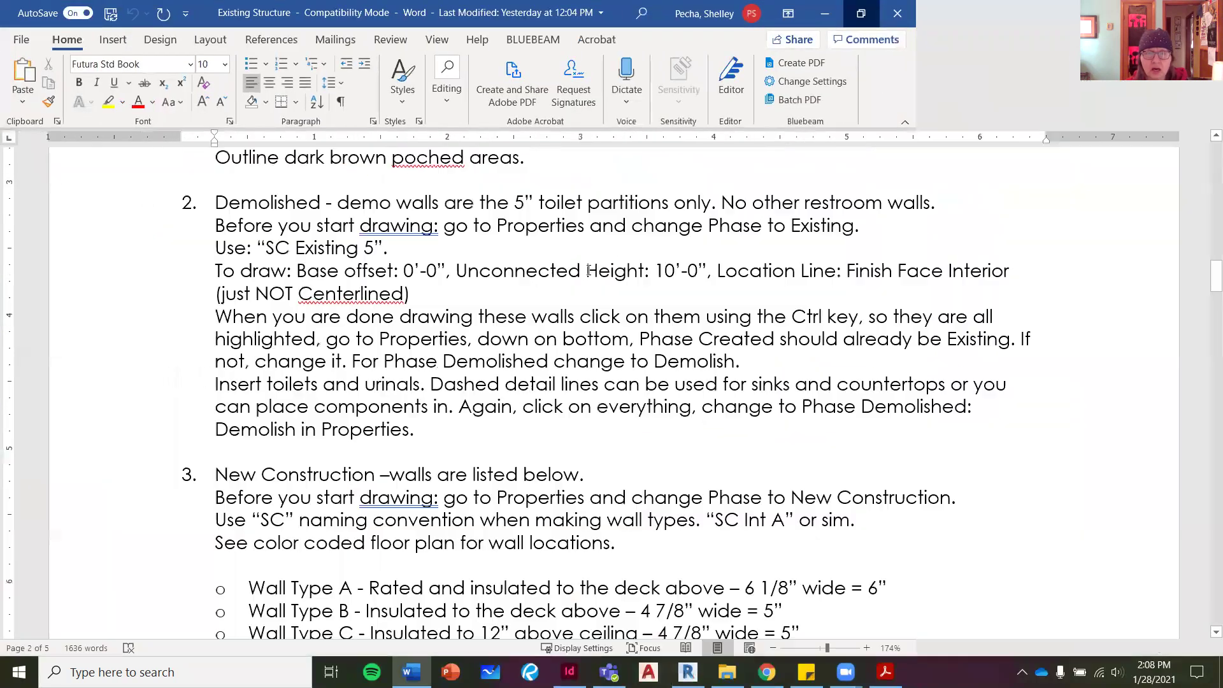
pyautogui.scroll(-1, 344, 443)
pyautogui.keyDown('ctrl'); pyautogui.scroll(4, 344, 443); pyautogui.keyUp('ctrl')
pyautogui.scroll(-1, 344, 443)
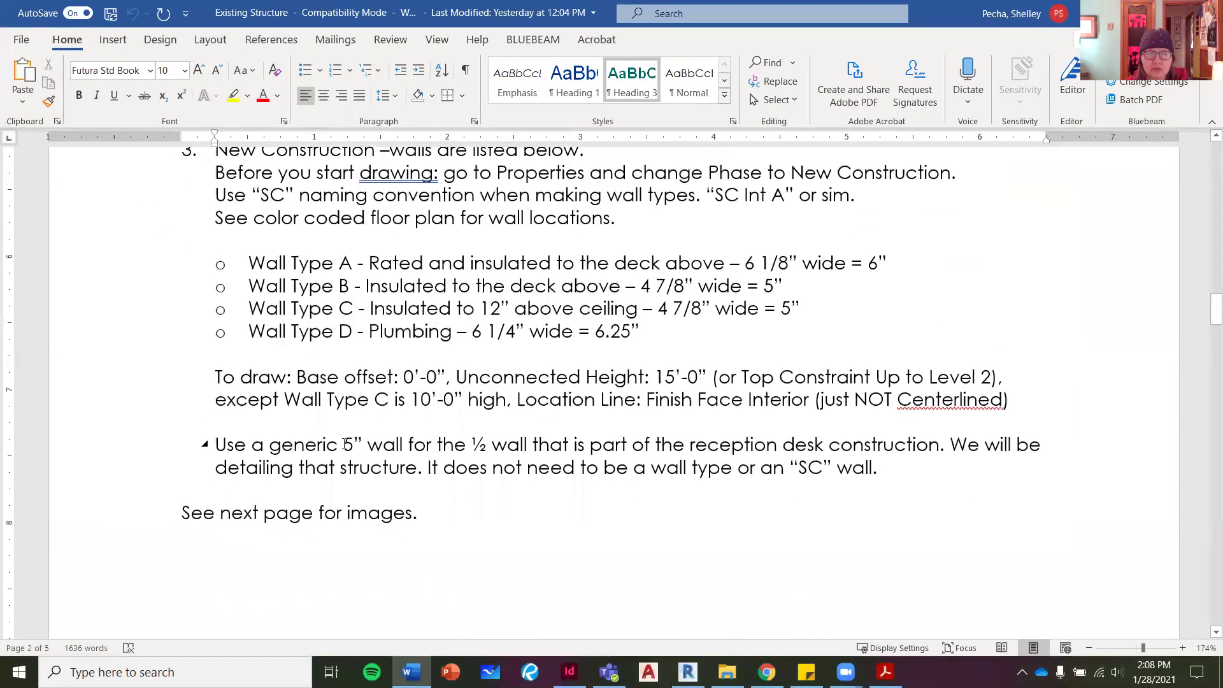
pyautogui.scroll(1, 344, 443)
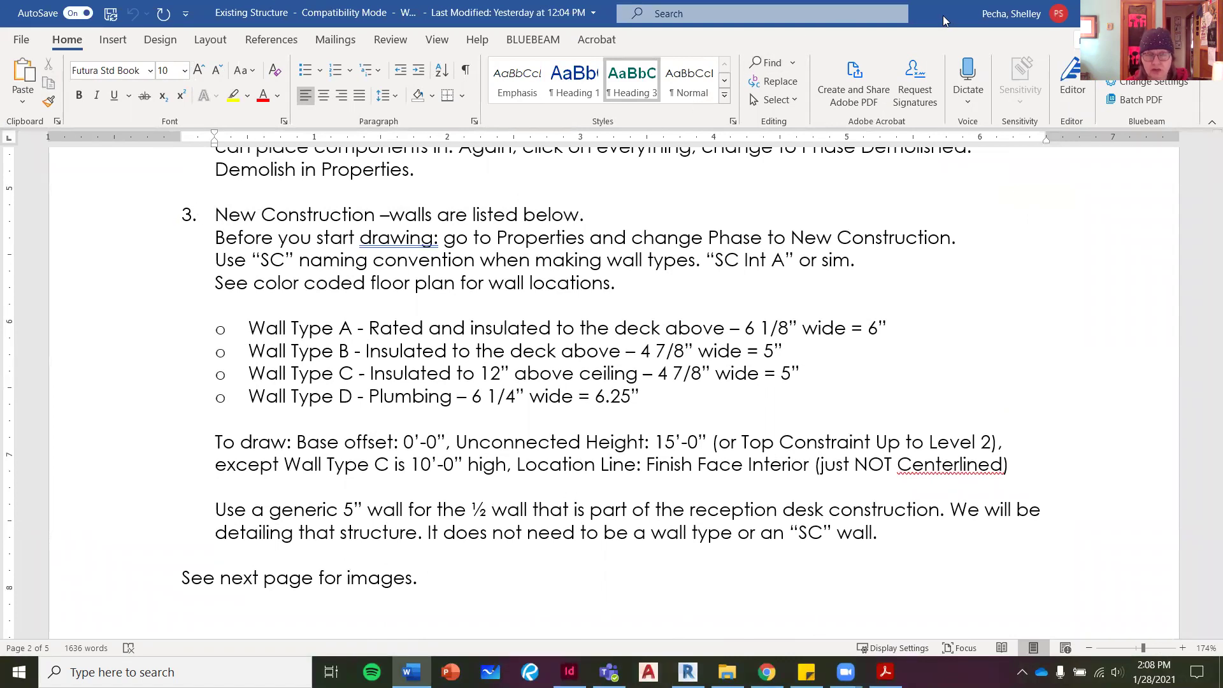
pyautogui.scroll(1, 678, 254)
pyautogui.scroll(8, 678, 254)
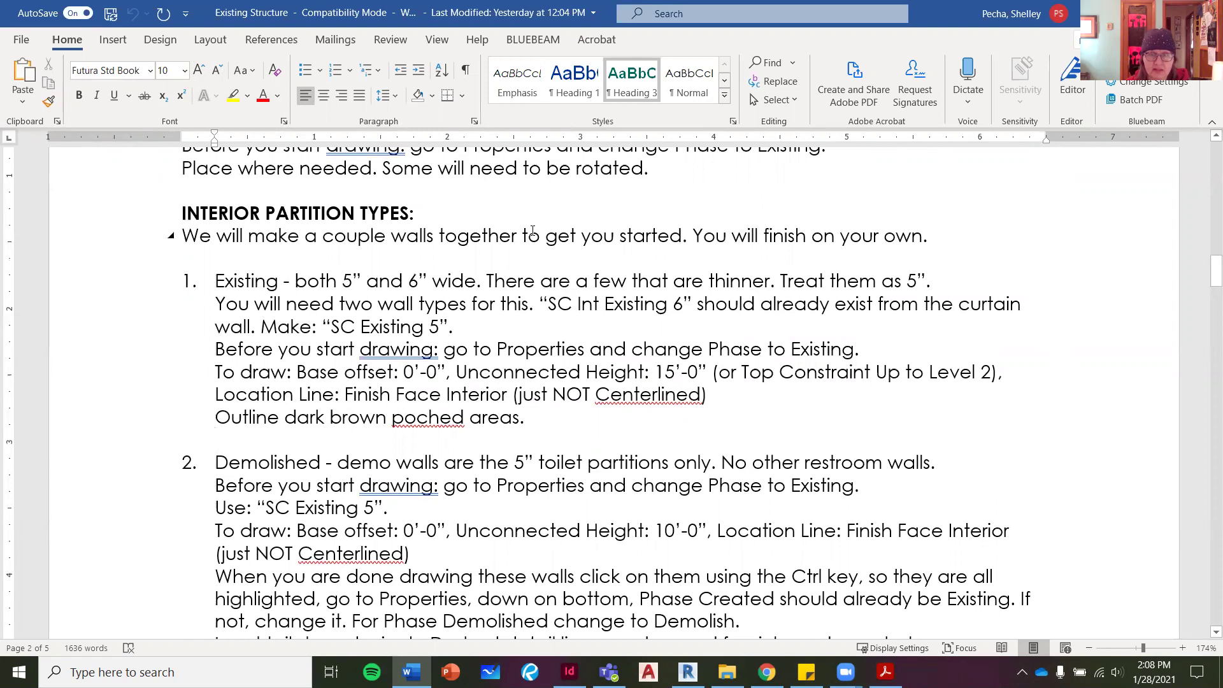
pyautogui.scroll(13, 733, 437)
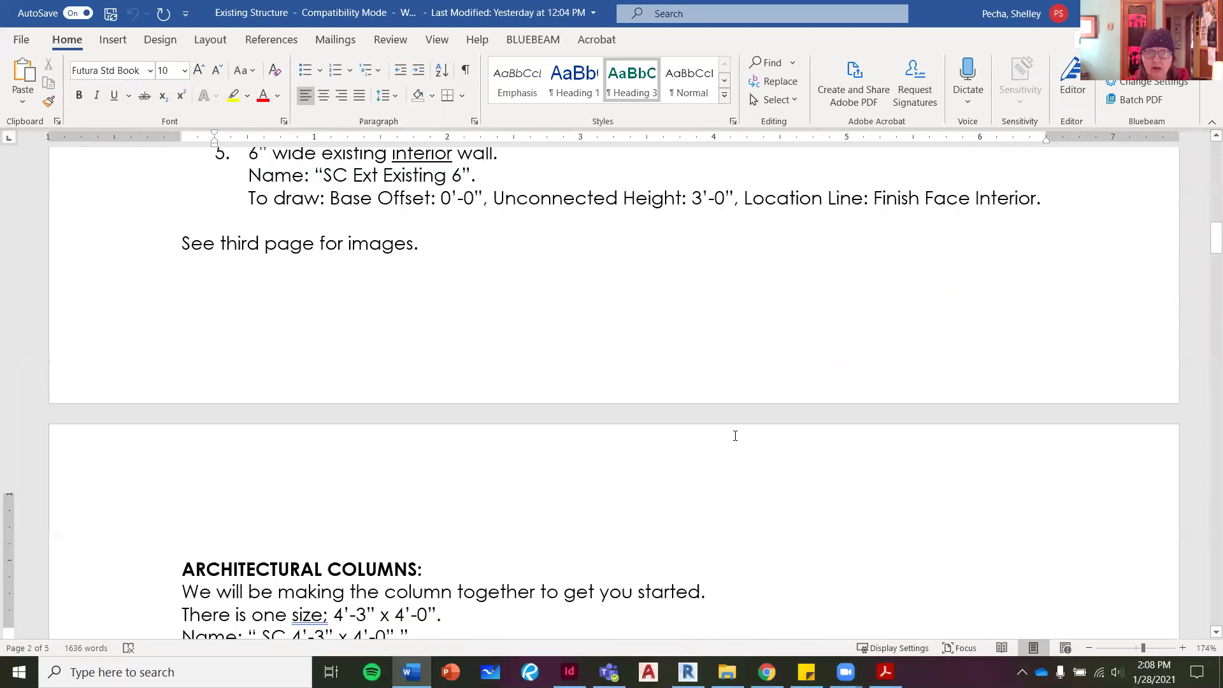
pyautogui.scroll(7, 735, 436)
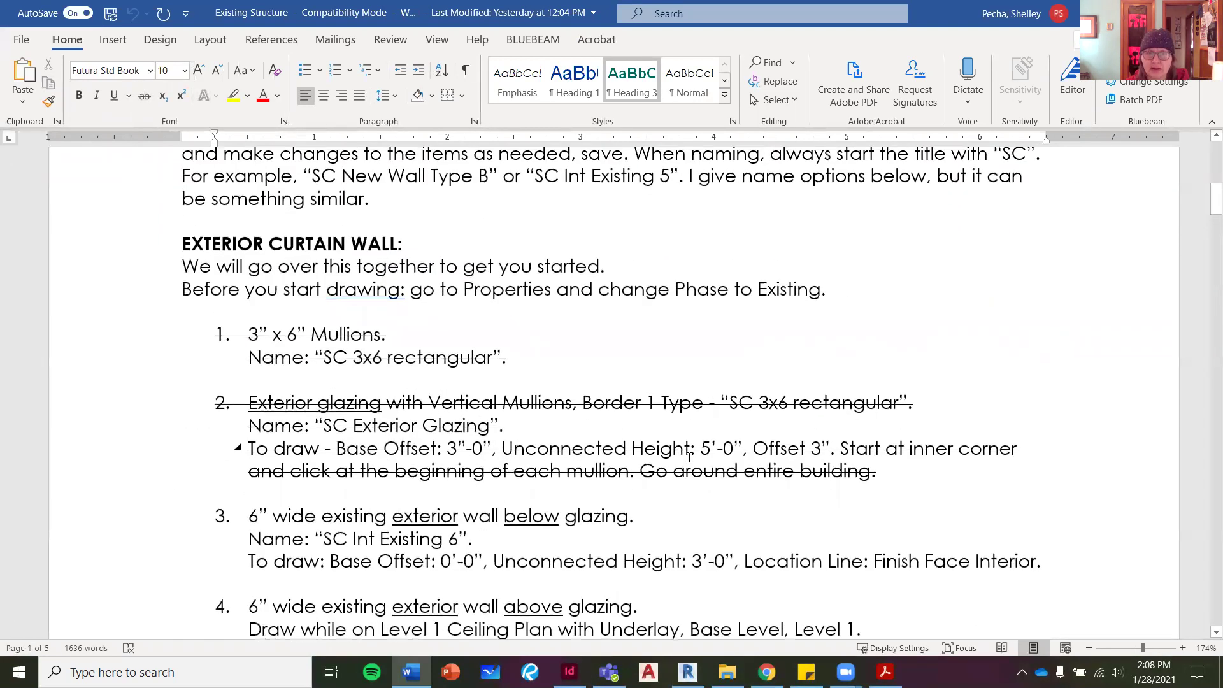
pyautogui.scroll(-20, 689, 456)
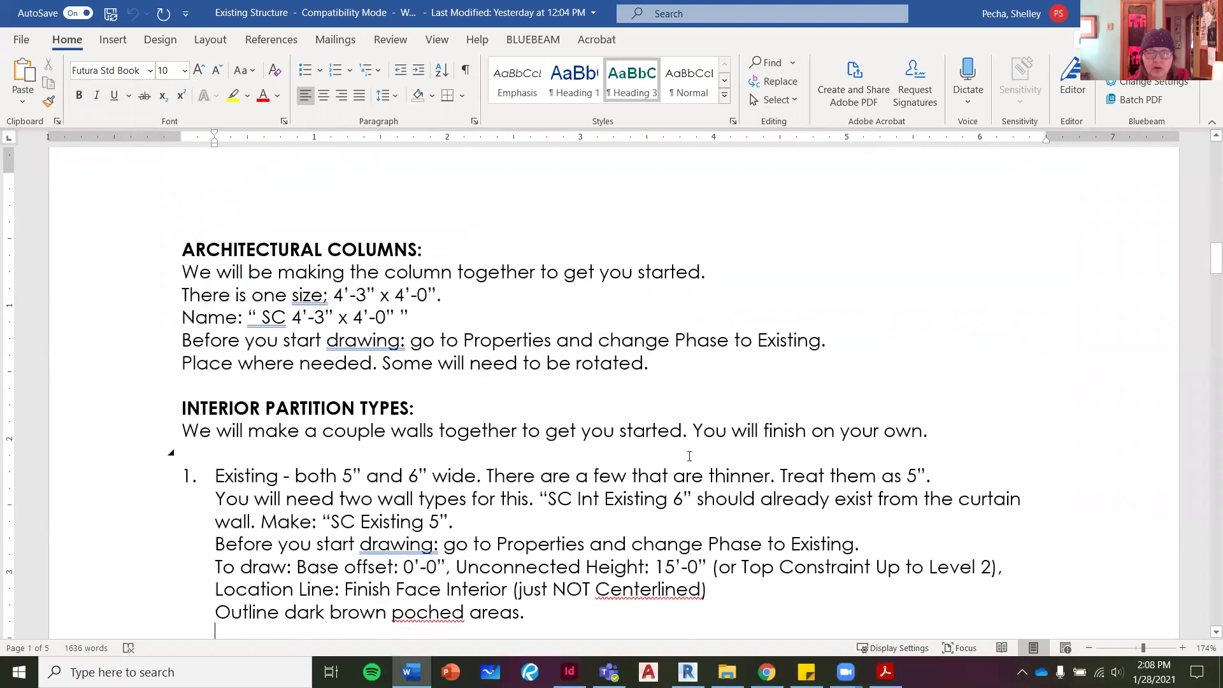
pyautogui.scroll(-14, 689, 456)
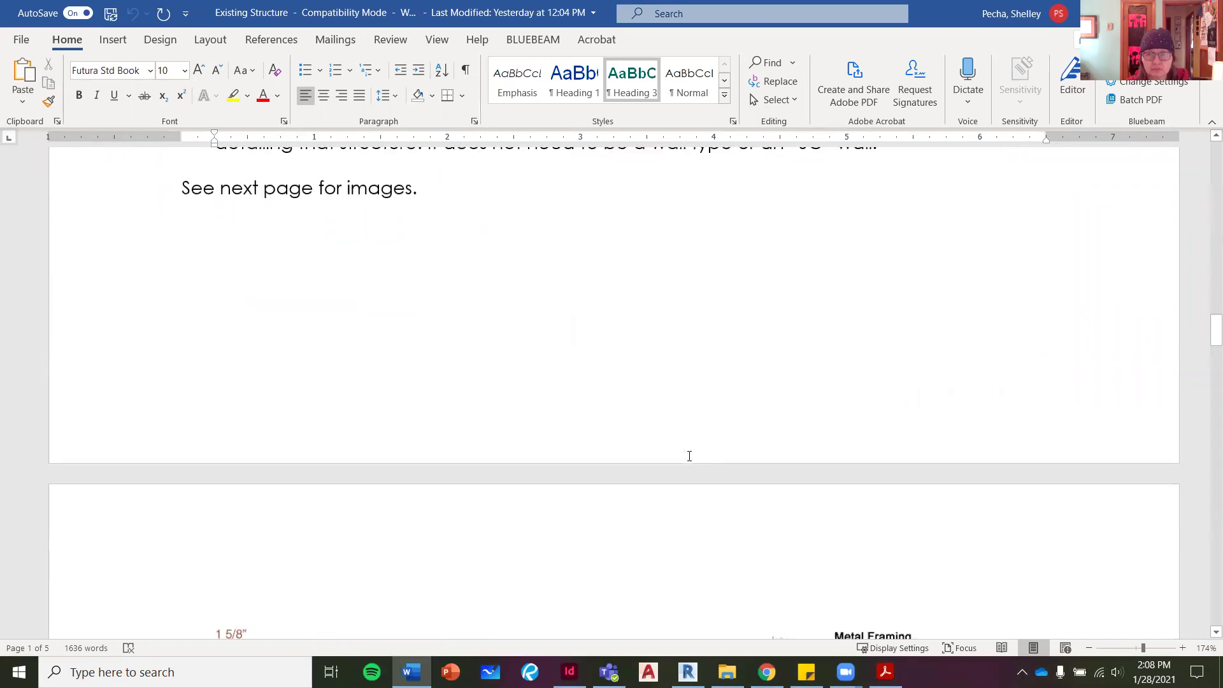
pyautogui.scroll(-17, 695, 438)
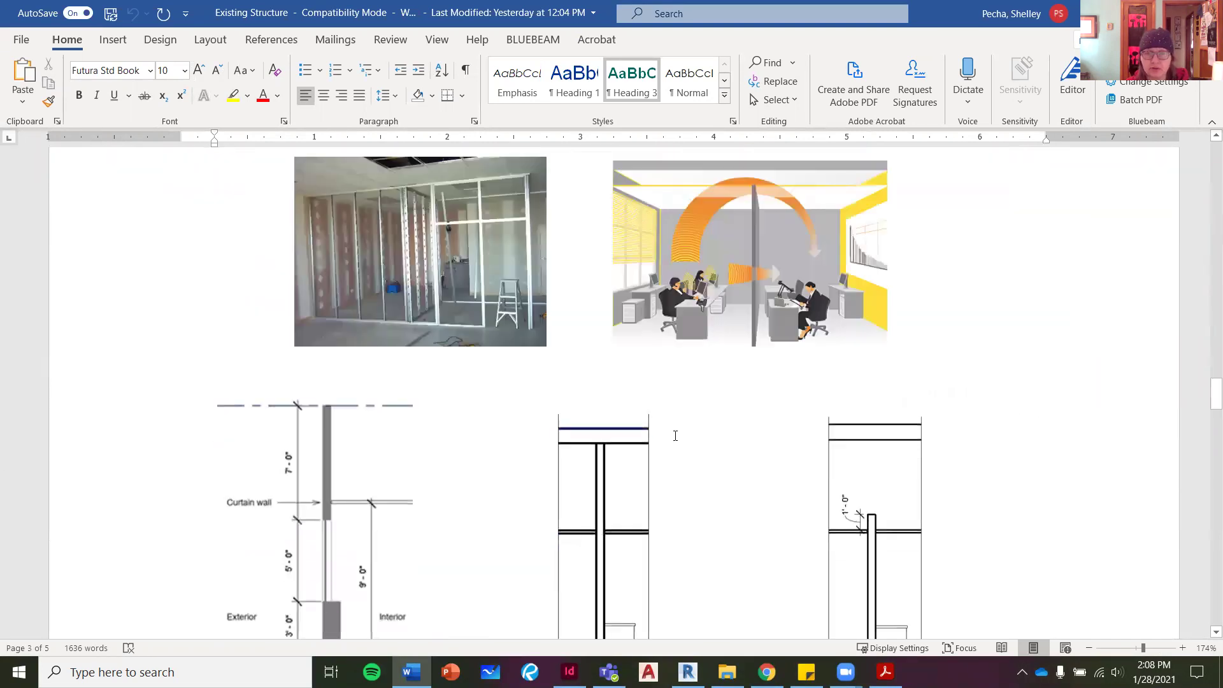
pyautogui.scroll(11, 679, 437)
pyautogui.scroll(10, 675, 436)
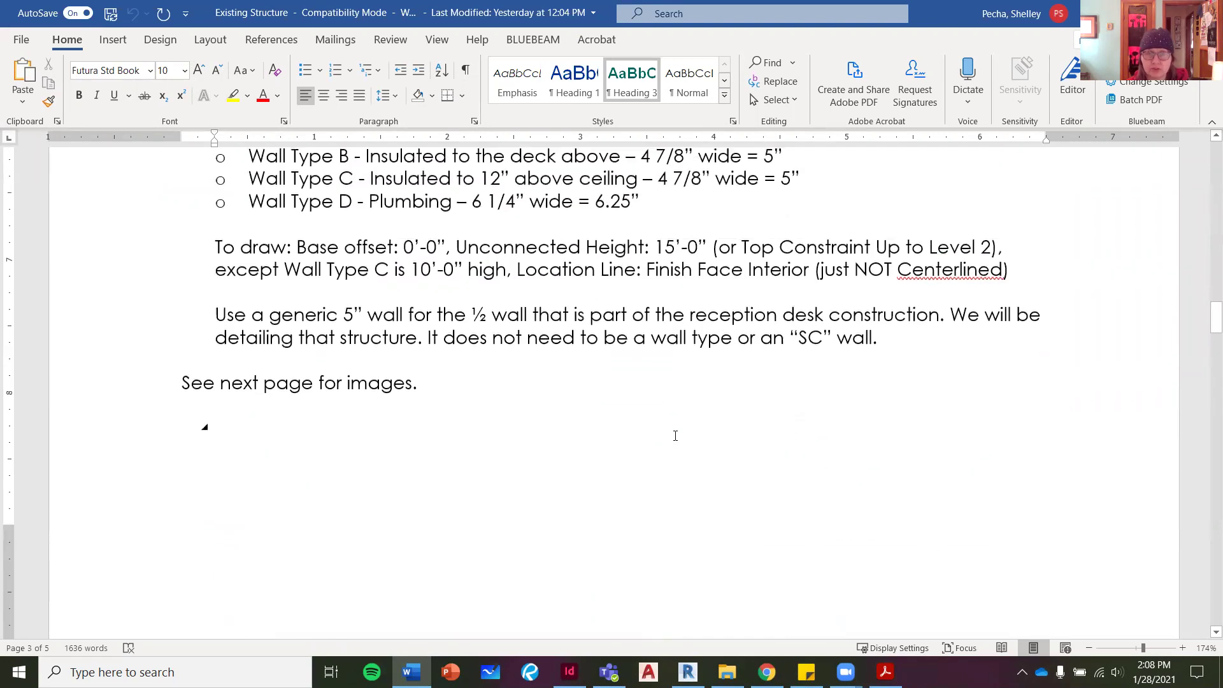